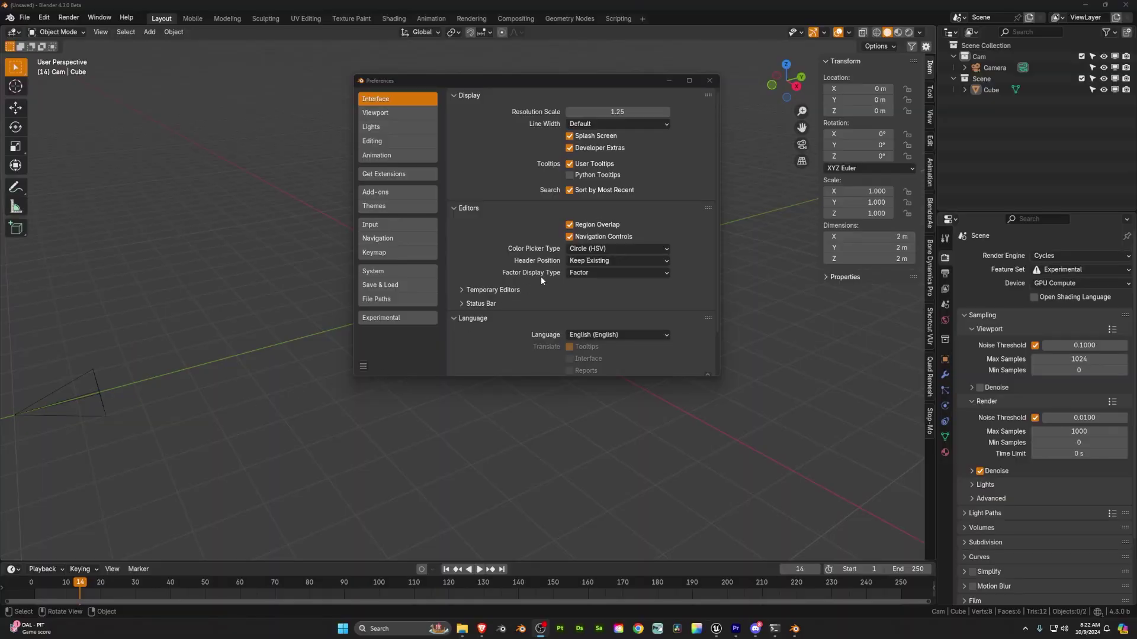
Show the Cycles render devices in the System preferences before switching to the EEVEE shark scene
left_click(385, 272)
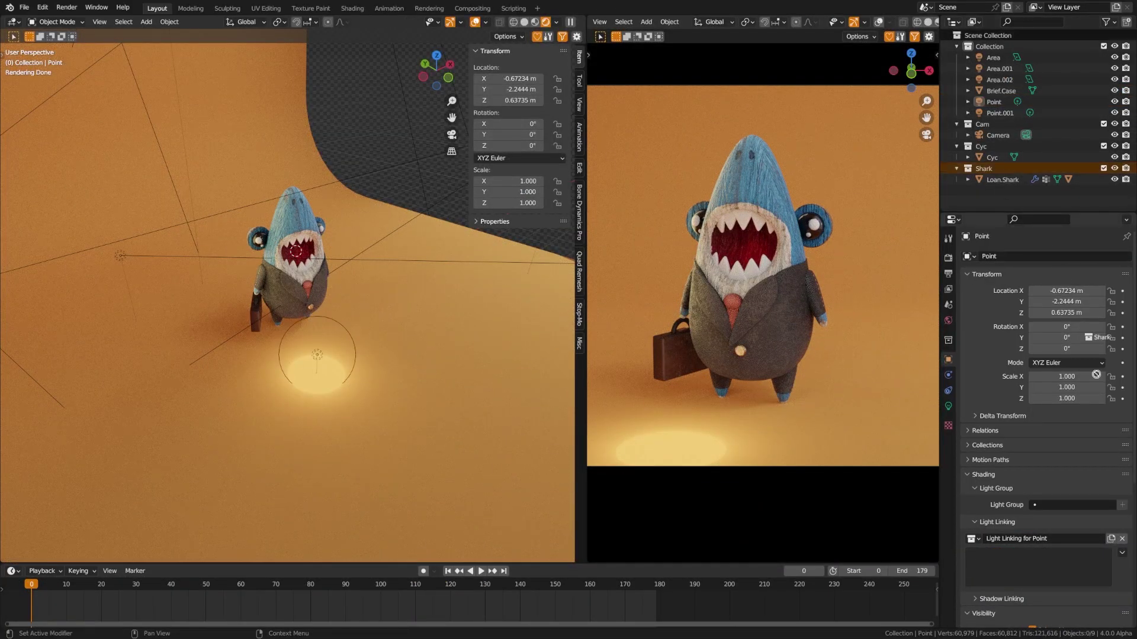
Link the point light to only the Shark collection and set the area light's power to 1590 W
left_click_drag(1044, 562, 1045, 565)
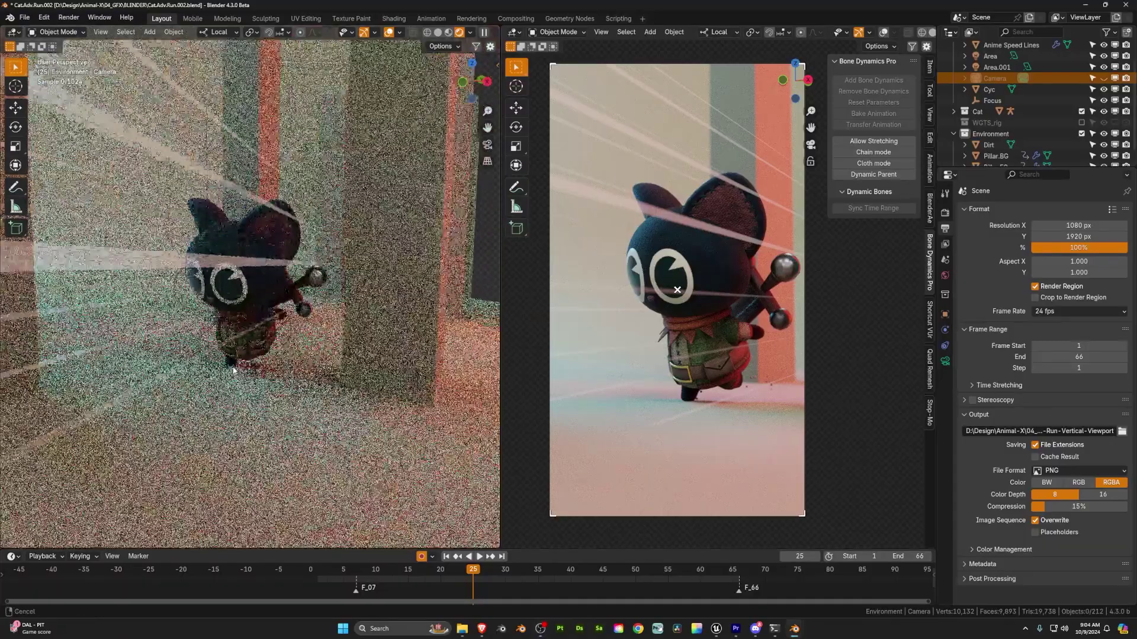
middle_click_drag(308, 355, 207, 363)
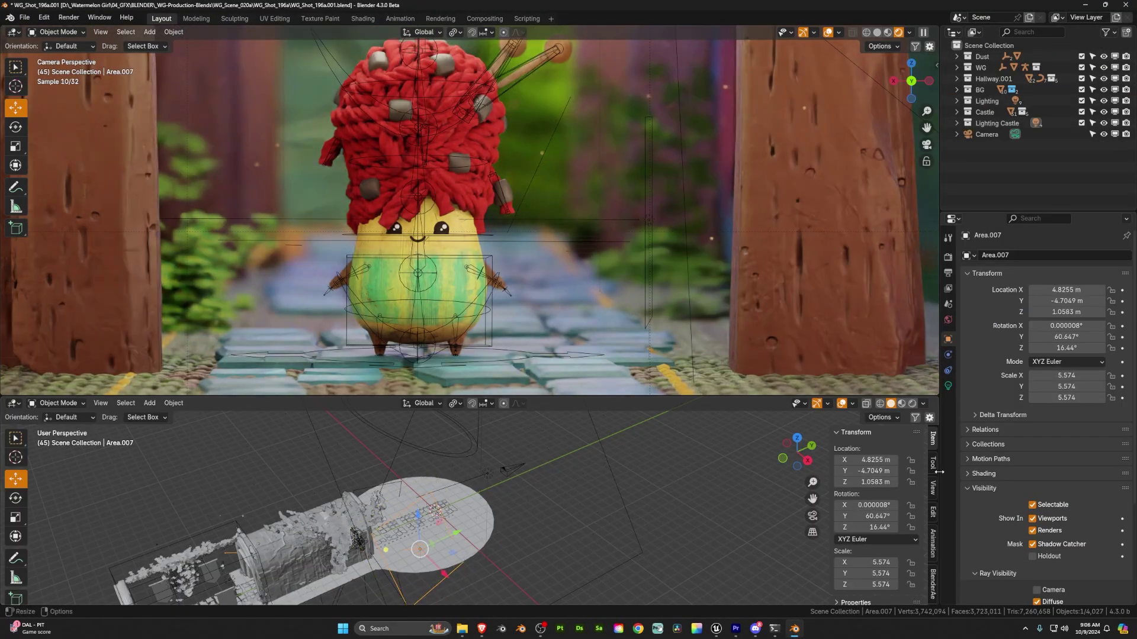
left_click(948, 385)
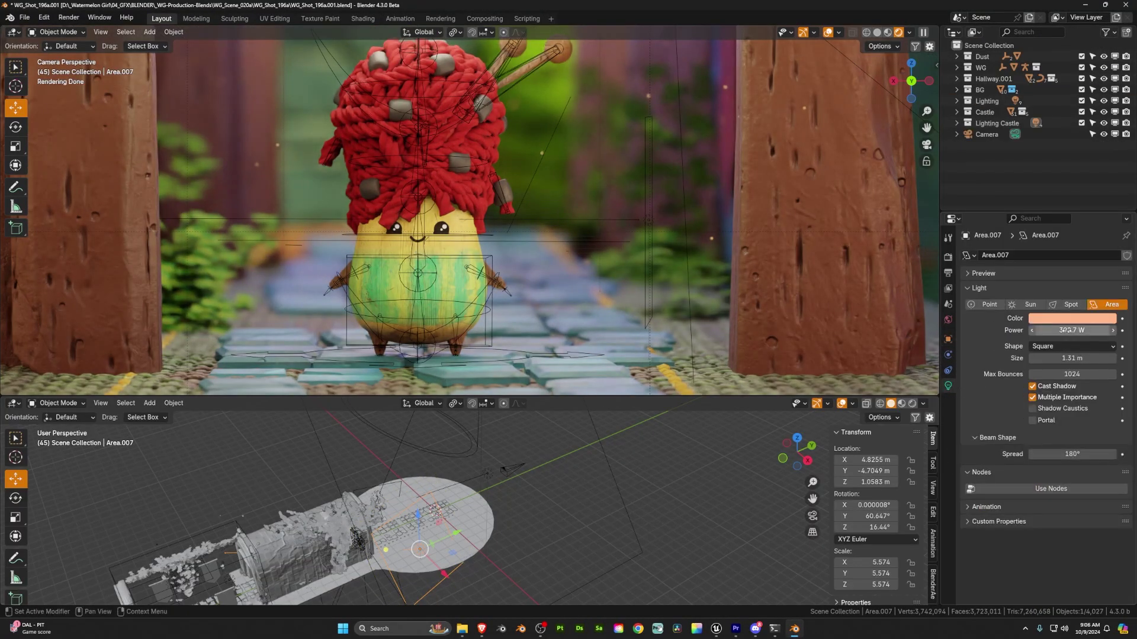
left_click(1067, 331)
type("1590")
key("Return")
Move the area light along Y and change its colour to blue
left_click_drag(458, 532, 471, 527)
left_click(1072, 319)
left_click_drag(1057, 178, 1069, 152)
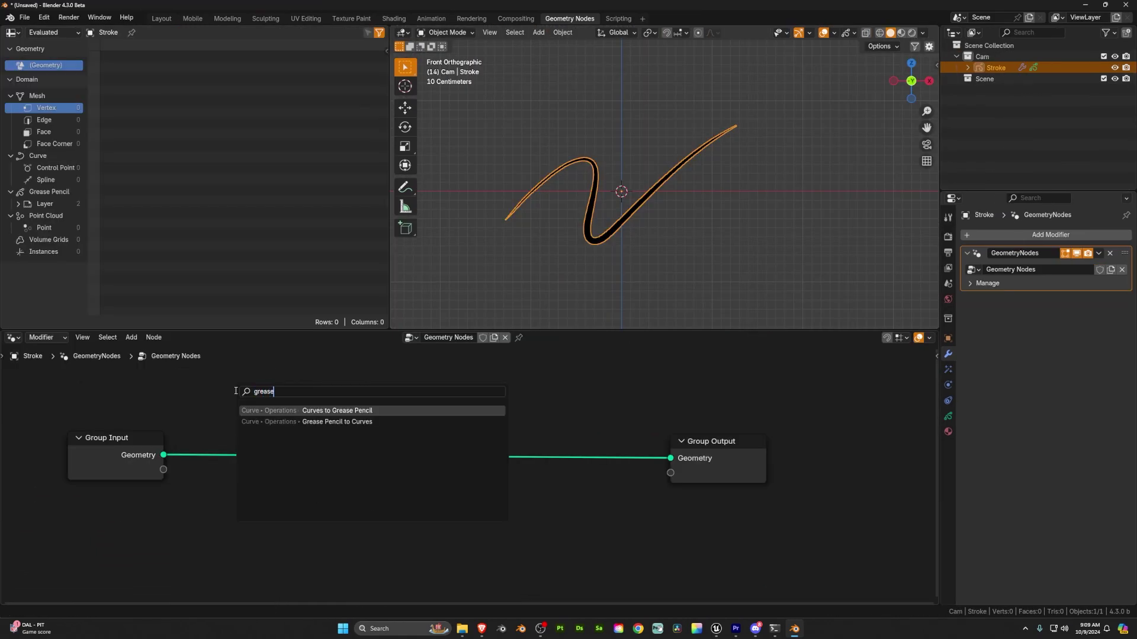
Insert a Grease Pencil to Curves node on the Stroke tree's input-output link
key("Down")
key("Return")
left_click(219, 424)
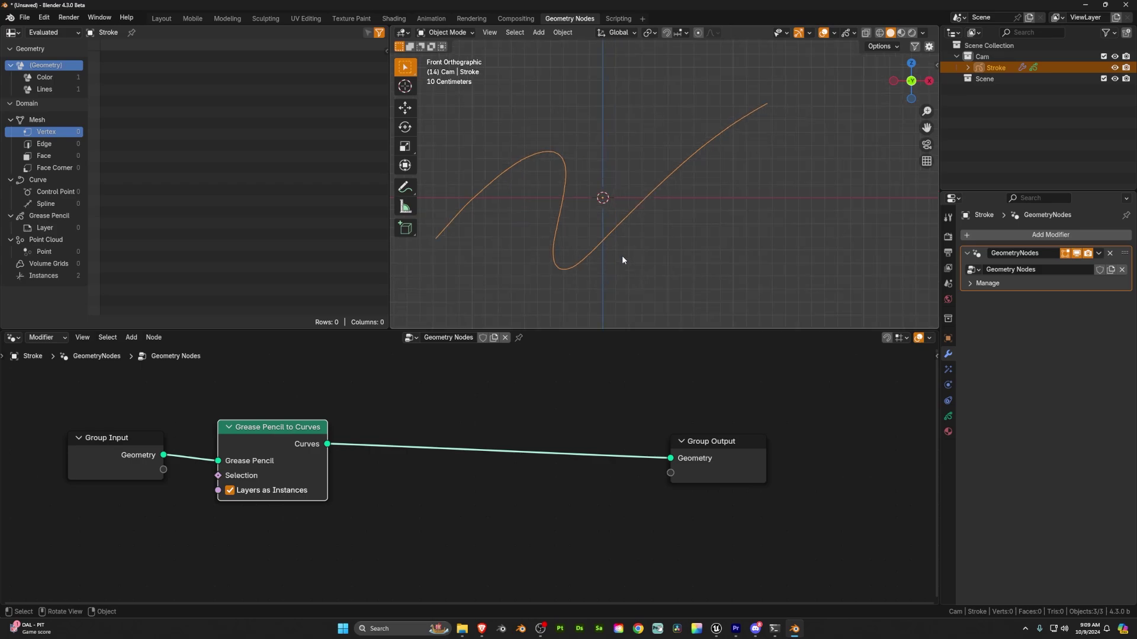
Add a Resample Curve node onto the curve link after it
key("shift+a")
type("resample")
key("Return")
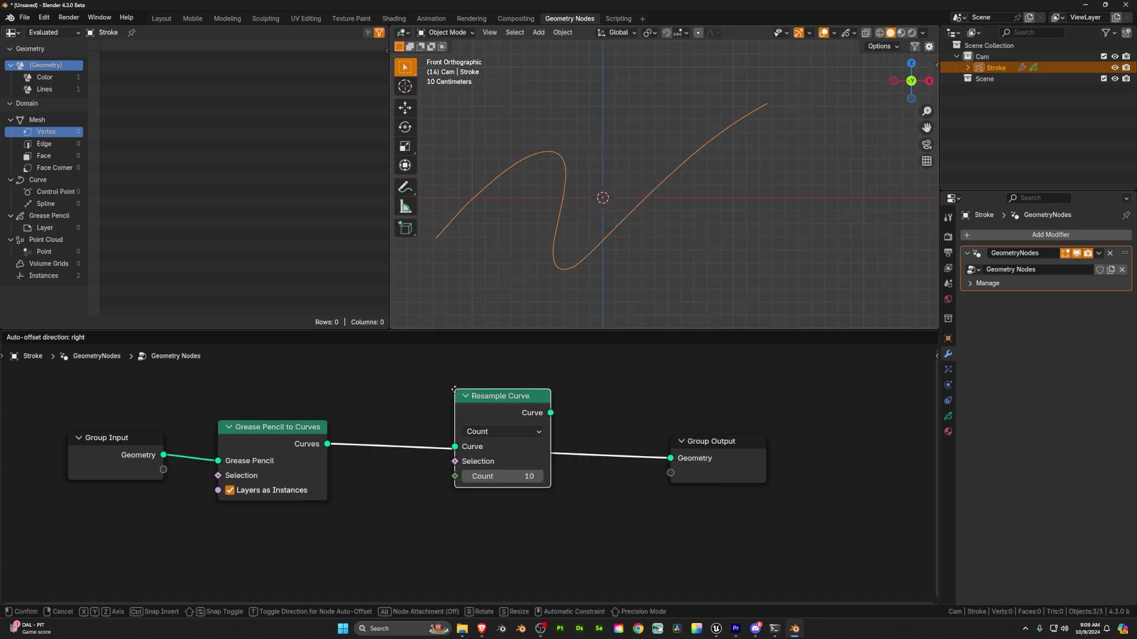
left_click(363, 415)
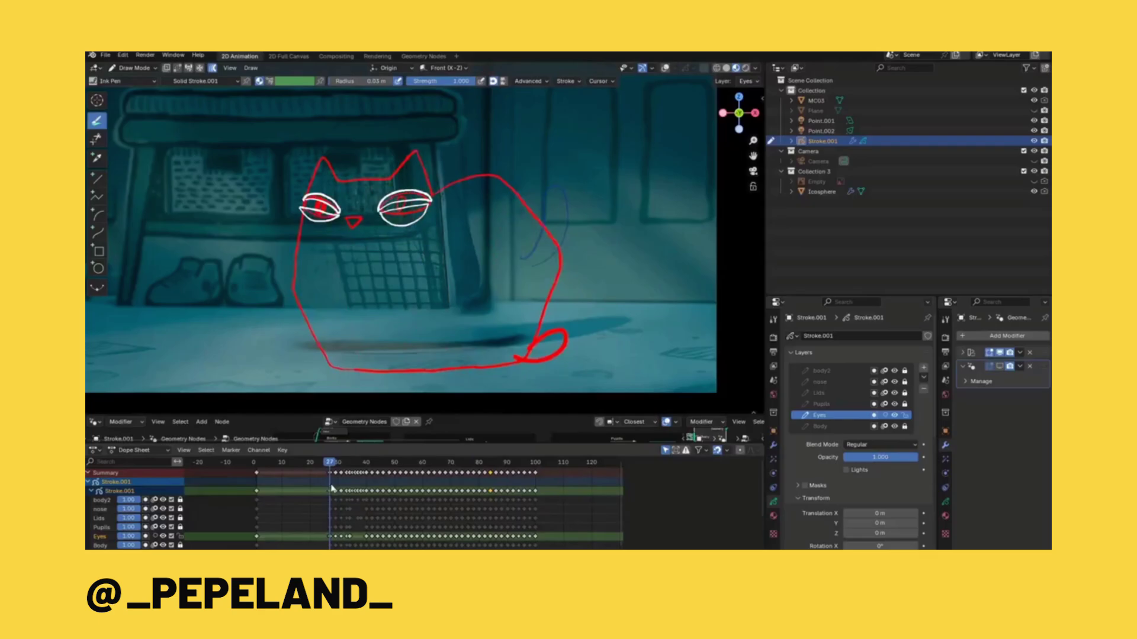
Reveal the 3D cat, scrub to its loaf pose at frame 85, and frame the camera view
left_click(1000, 367)
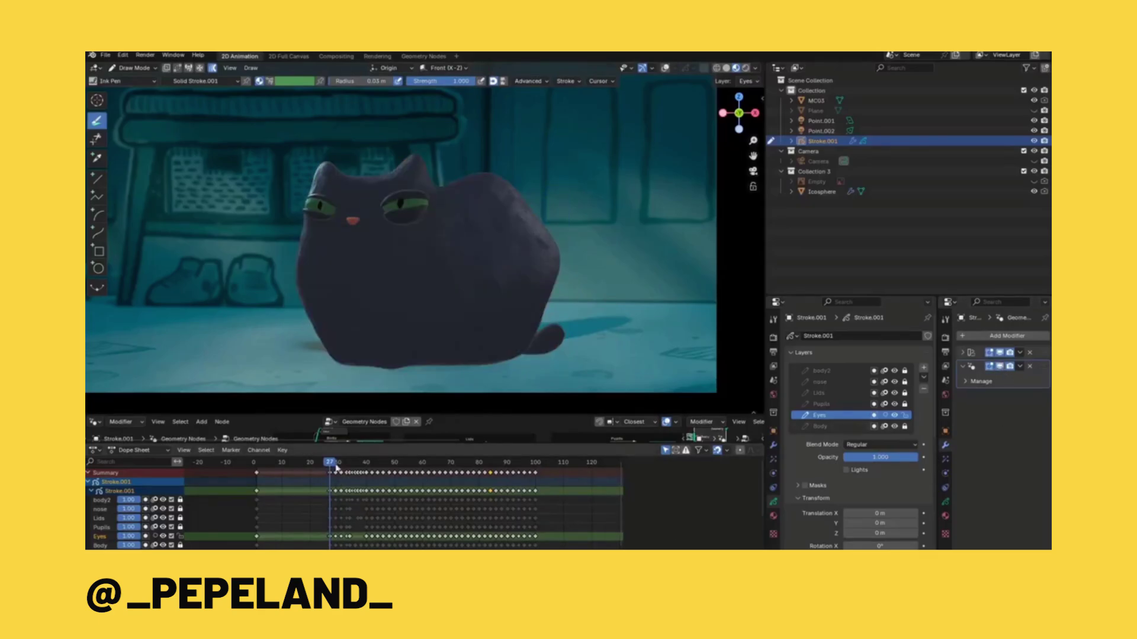
left_click_drag(382, 468, 520, 482)
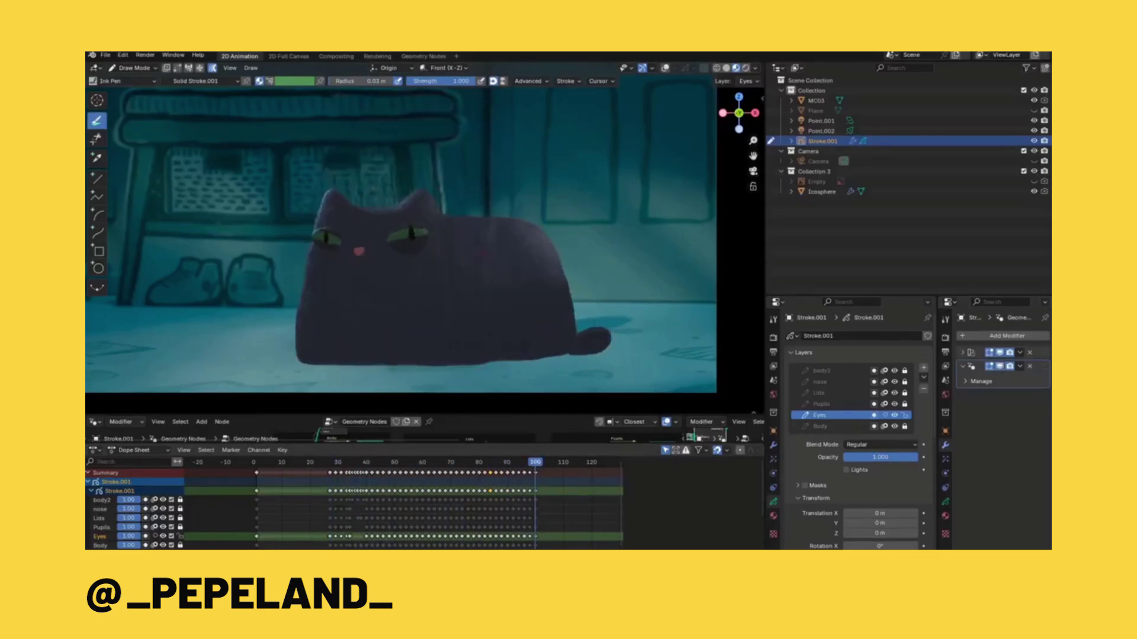
key("KP_0")
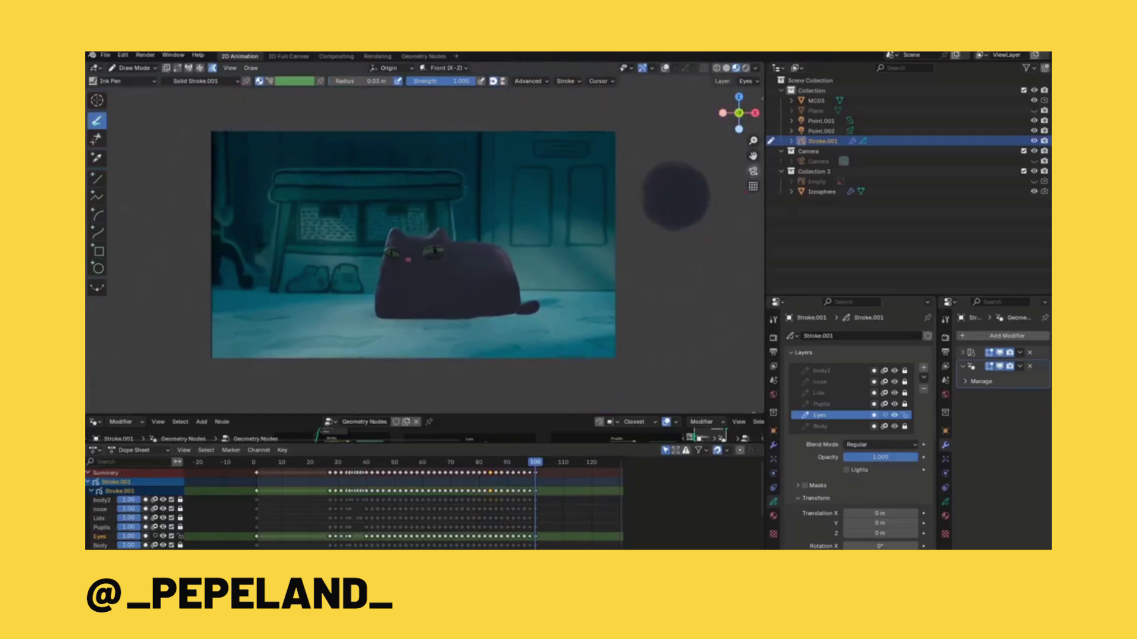
key("Home")
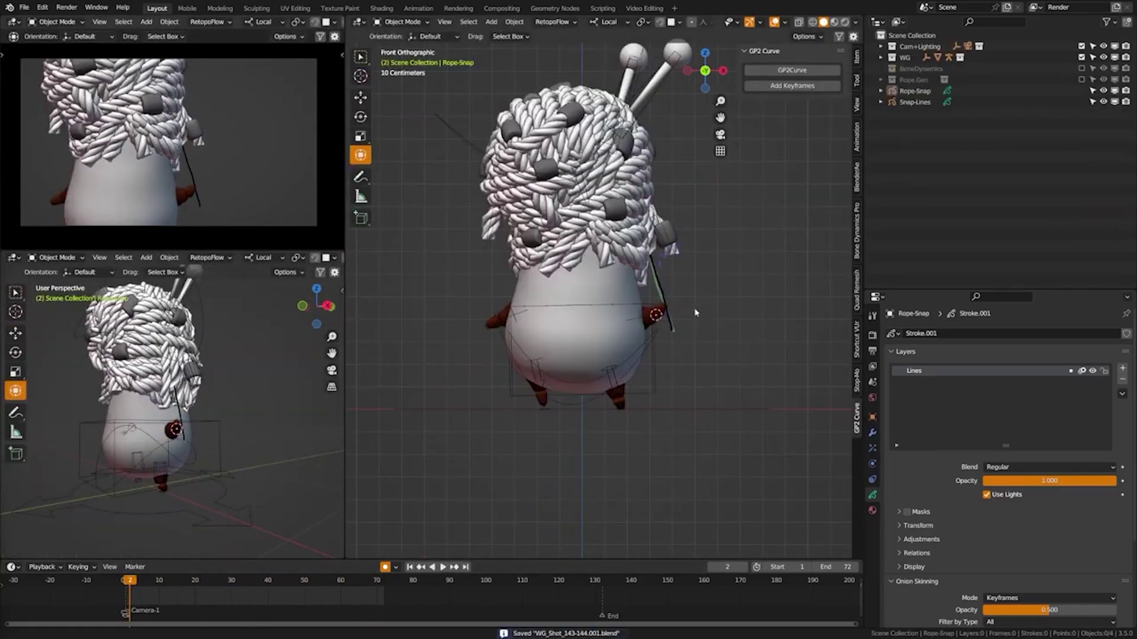
Give the Rope.Snap stroke a Geometry Nodes modifier using the Rope-Gen node group
left_click(661, 285)
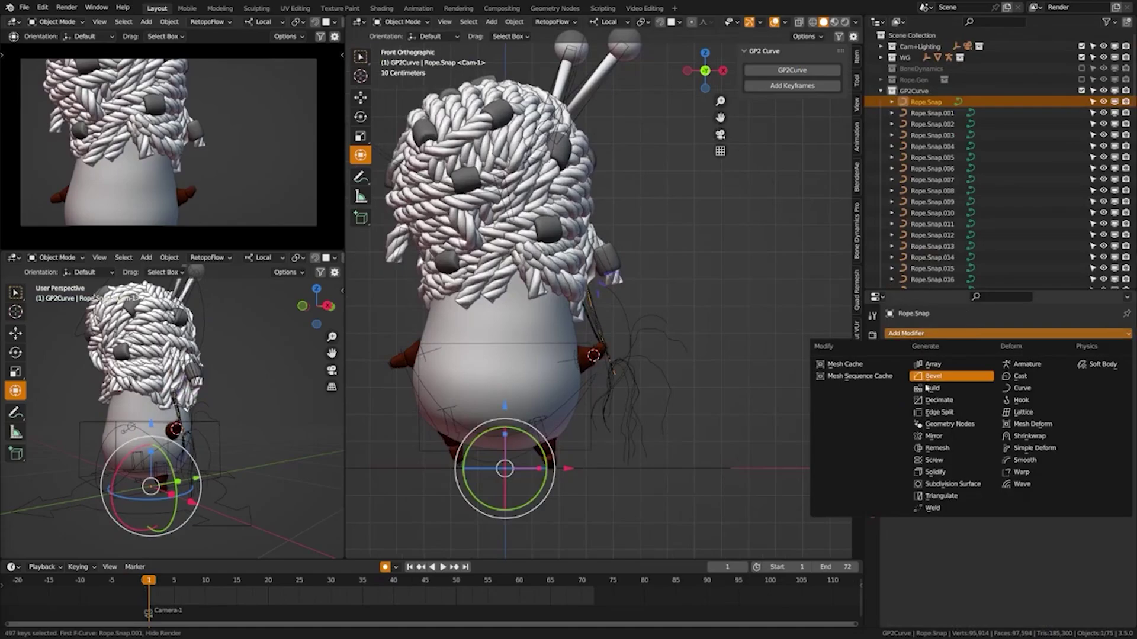
left_click(947, 436)
left_click(896, 368)
left_click(916, 392)
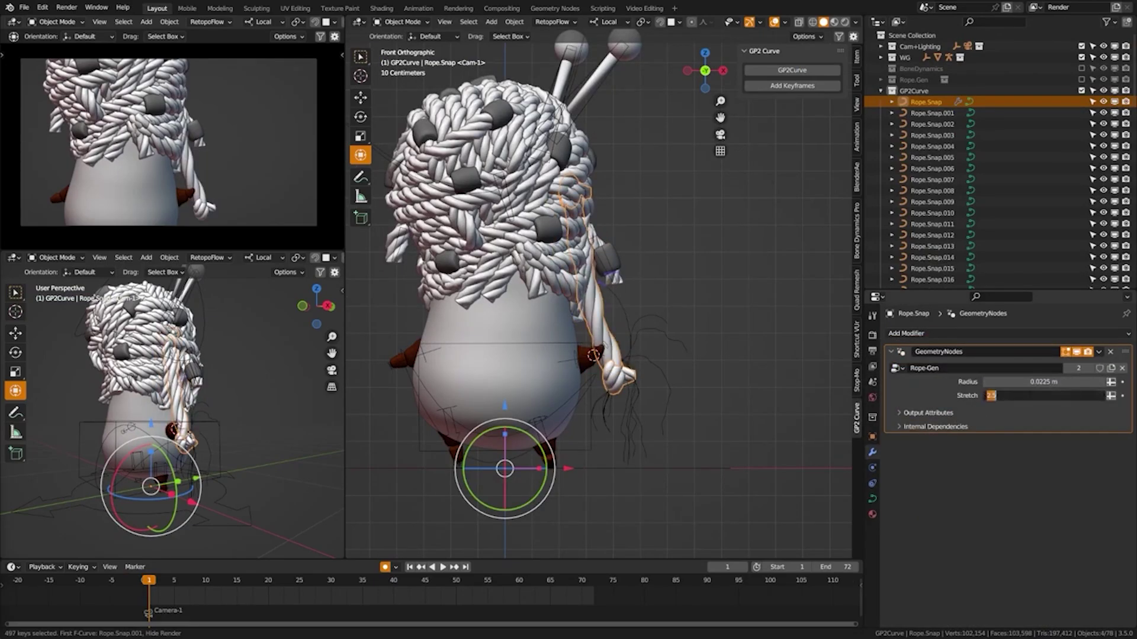
Copy the Rope-Gen modifier from Rope.Snap to all the other rope strokes
left_click(931, 113)
scroll(929, 178, "down", 15)
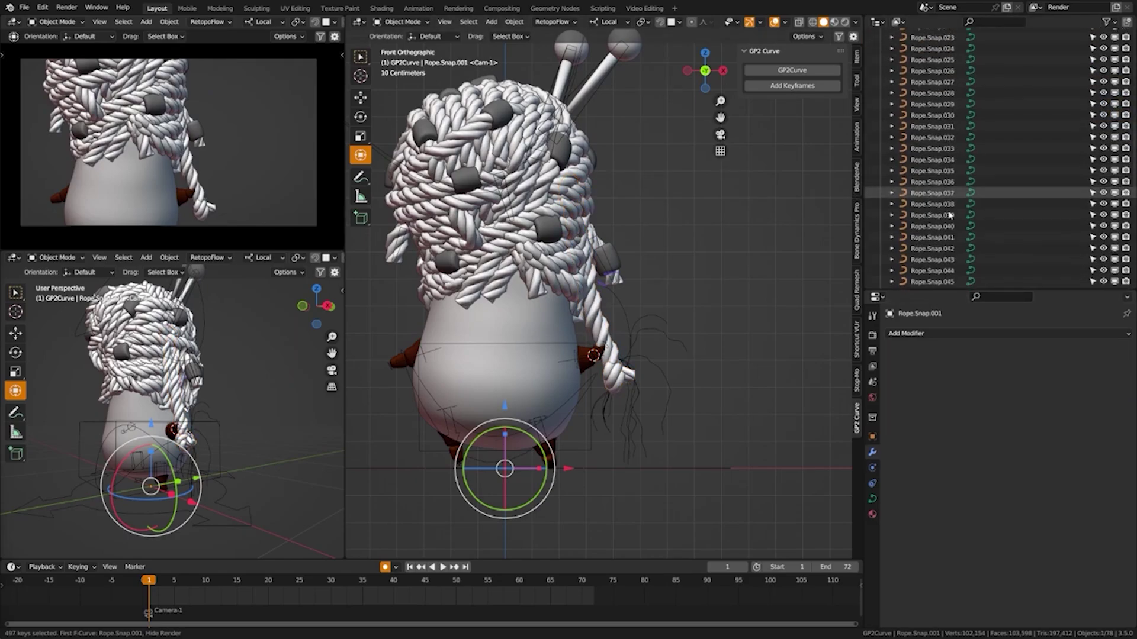
left_click(939, 267, "shift")
scroll(941, 178, "up", 15)
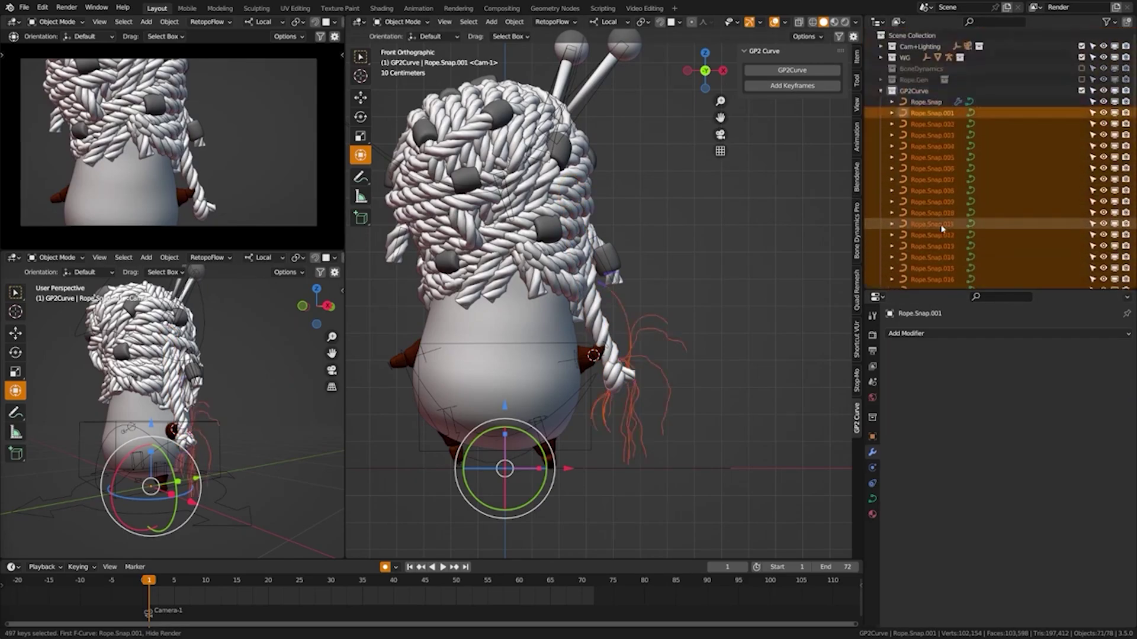
left_click(926, 102, "ctrl")
key("ctrl+l")
left_click(635, 313)
Save the file and add keyframes for the generated ropes
left_click(923, 92)
key("ctrl+s")
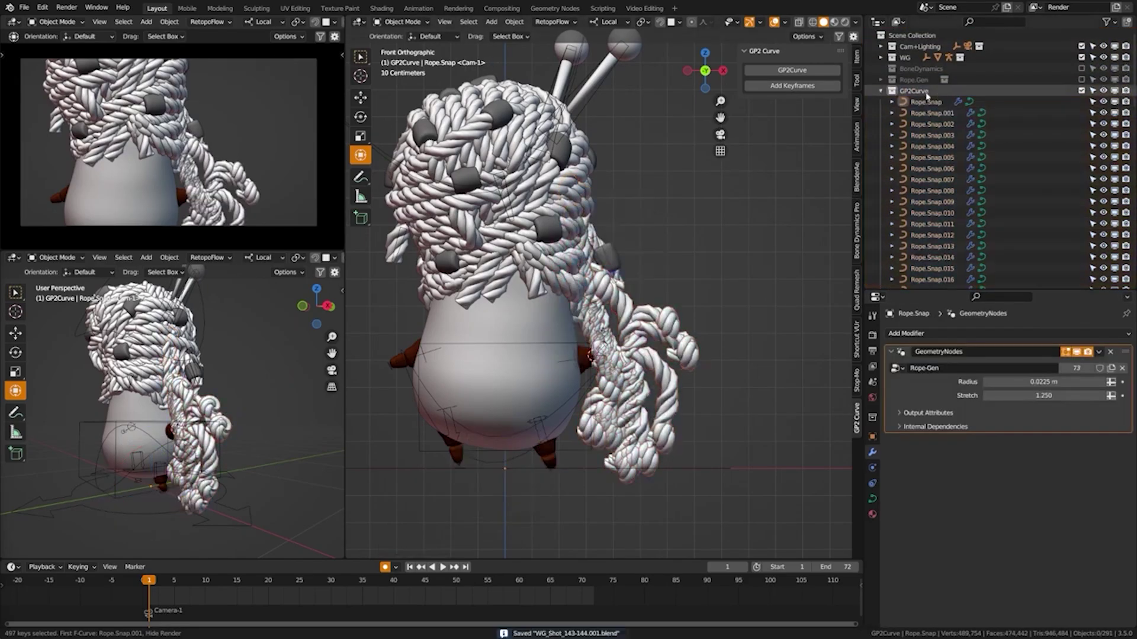
left_click(443, 567)
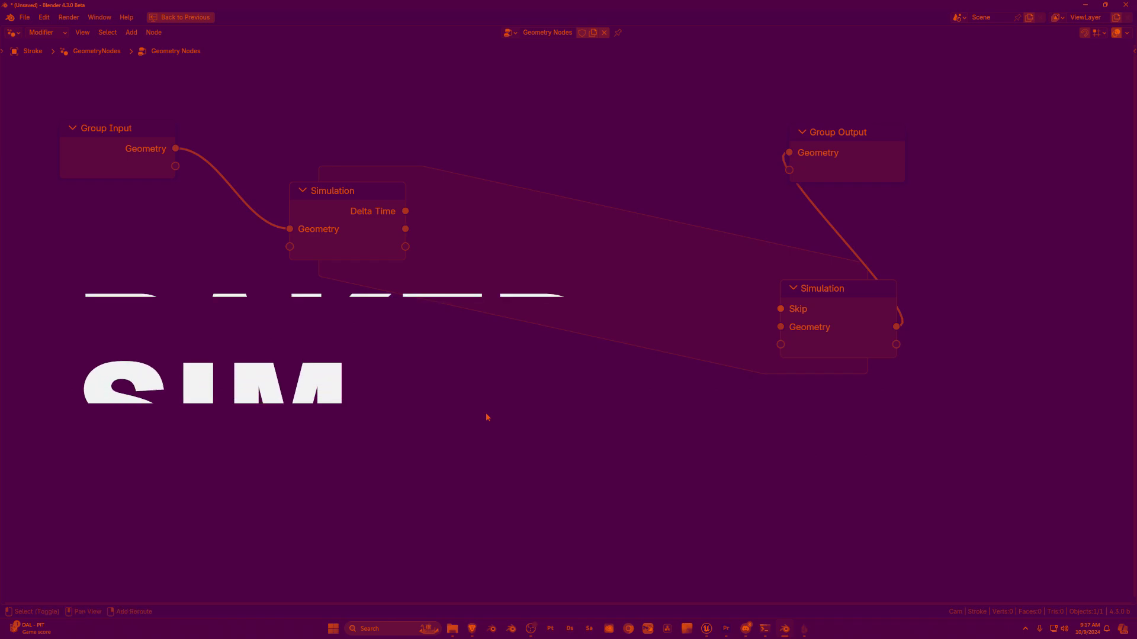
Add a Bake node inside the simulation zone
key("shift+a")
type("bake")
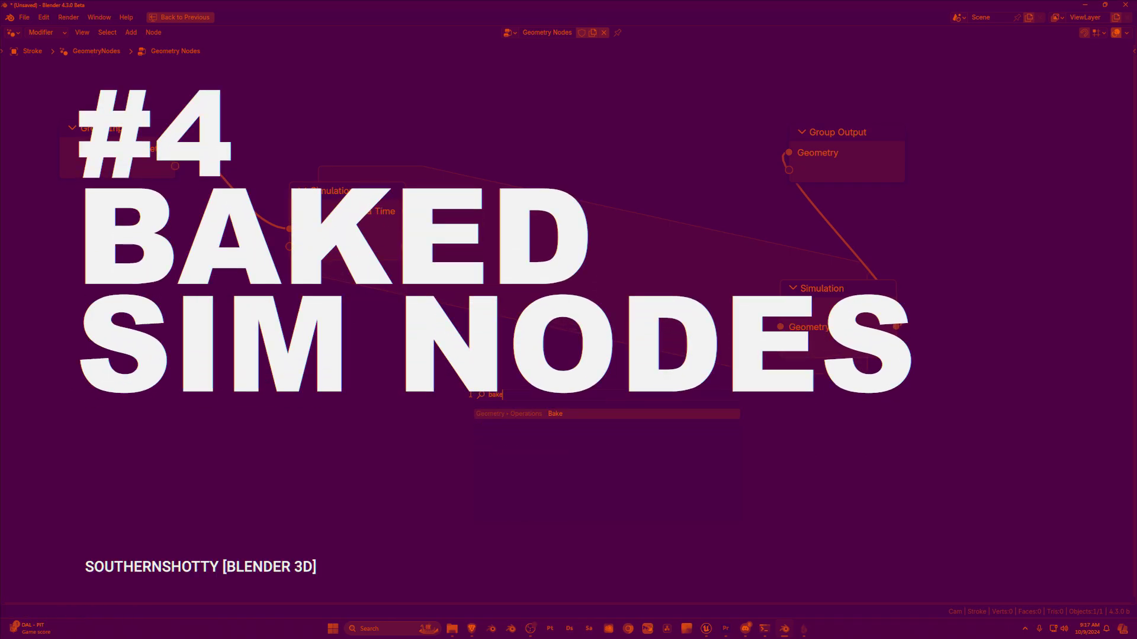
key("Return")
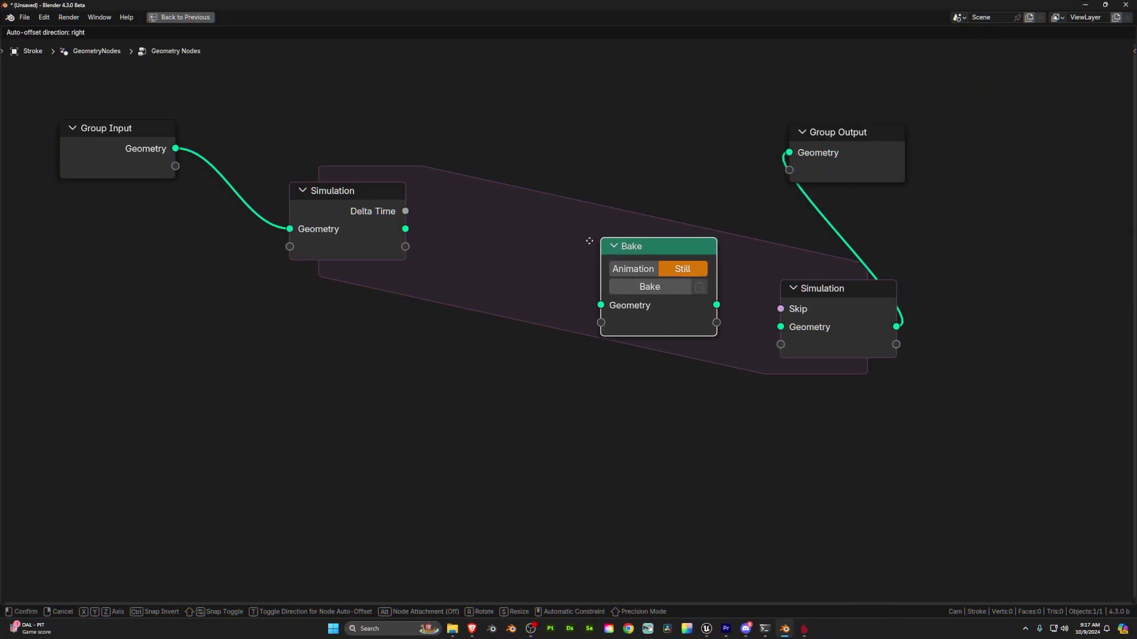
left_click(522, 232)
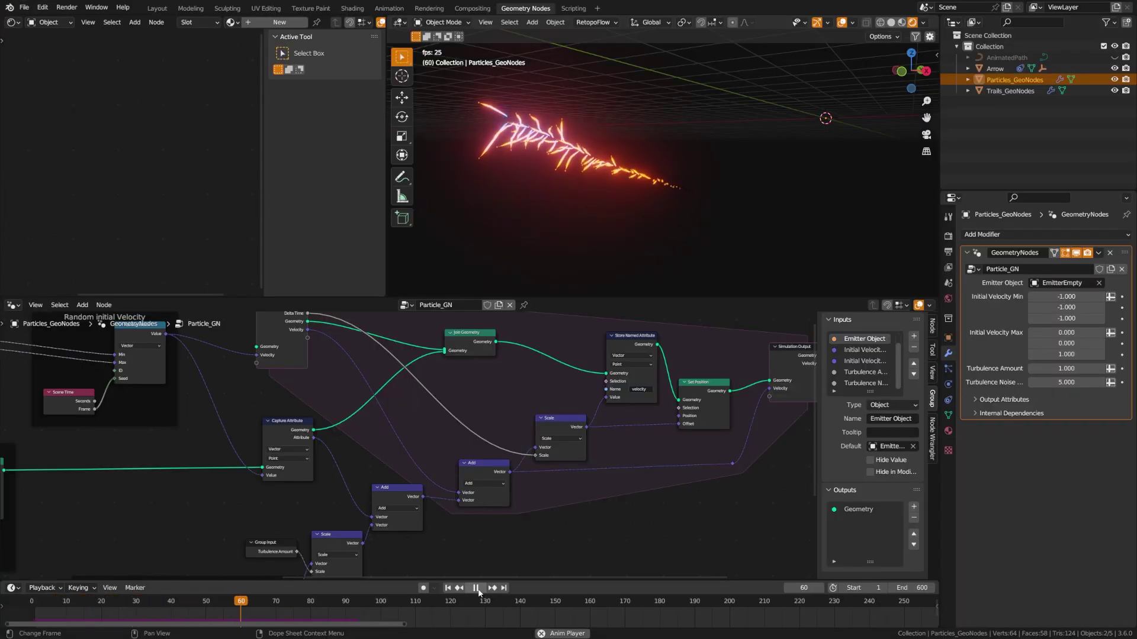
Draw a new energy-effect curve, then reposition the lightning arc's End empty
mouse_move(567, 348)
left_mouse_down()
mouse_move(736, 254)
mouse_move(781, 116)
left_mouse_up()
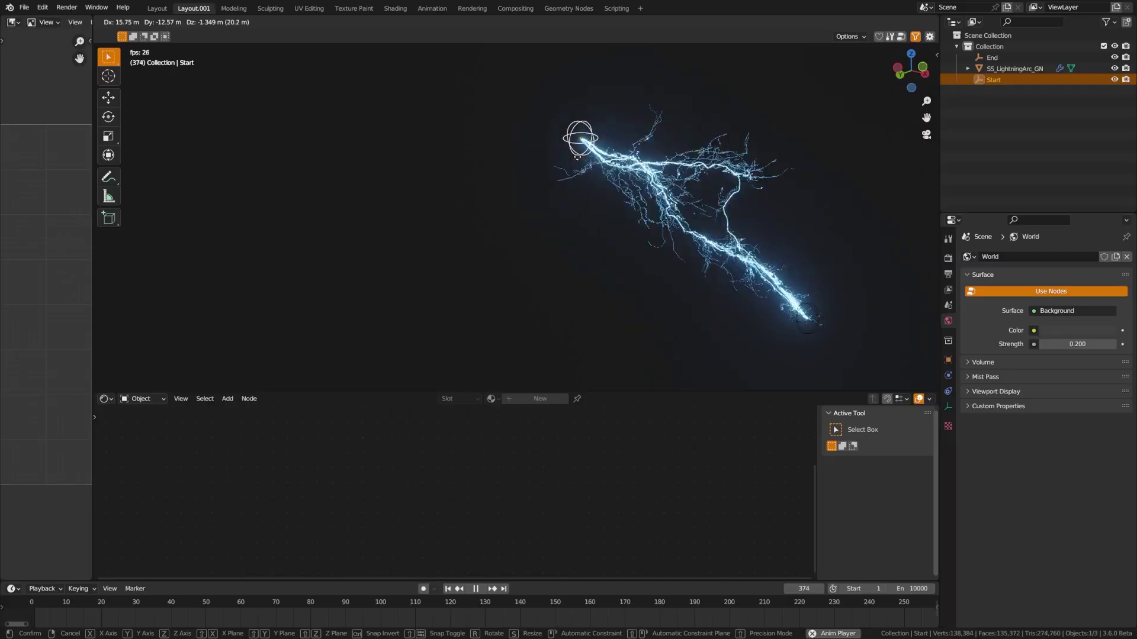
left_click(826, 334)
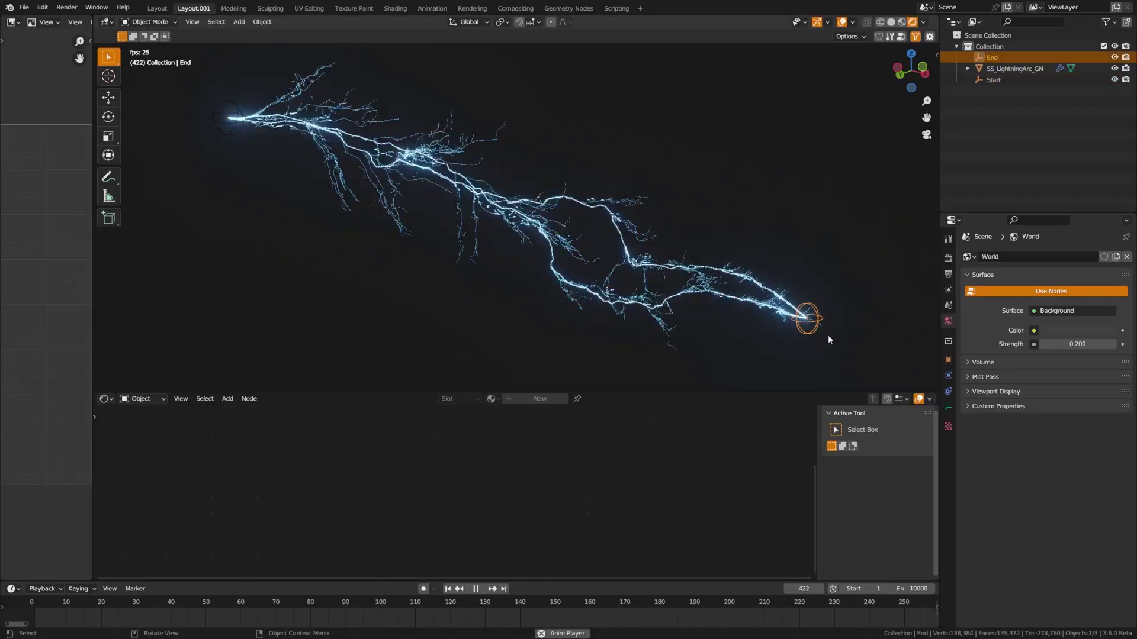
key("g")
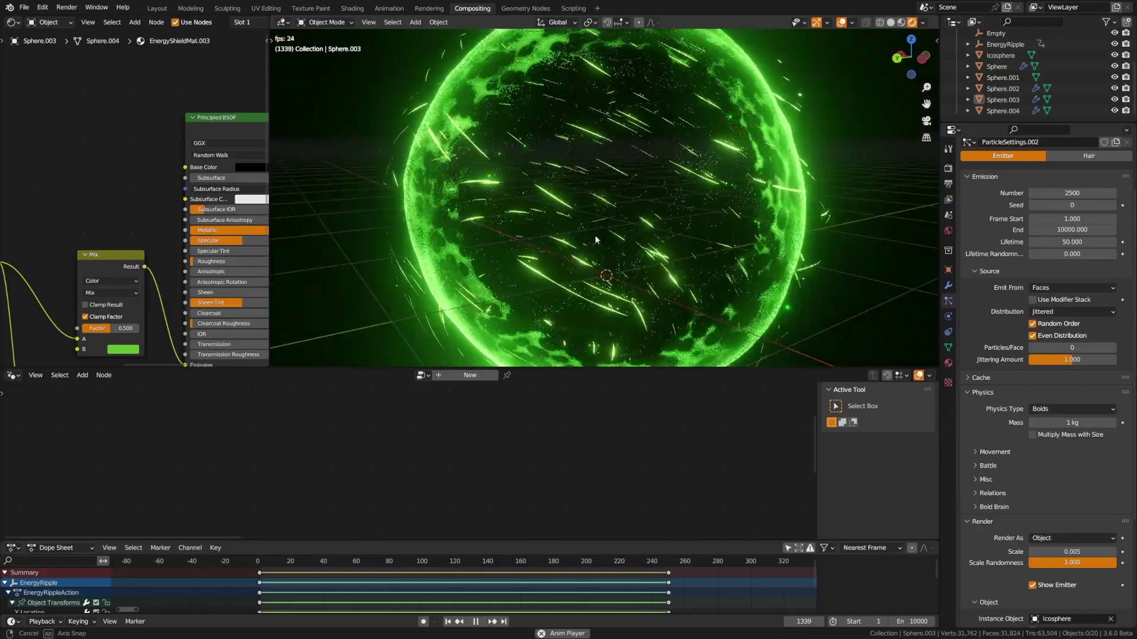
middle_click_drag(532, 231, 619, 220)
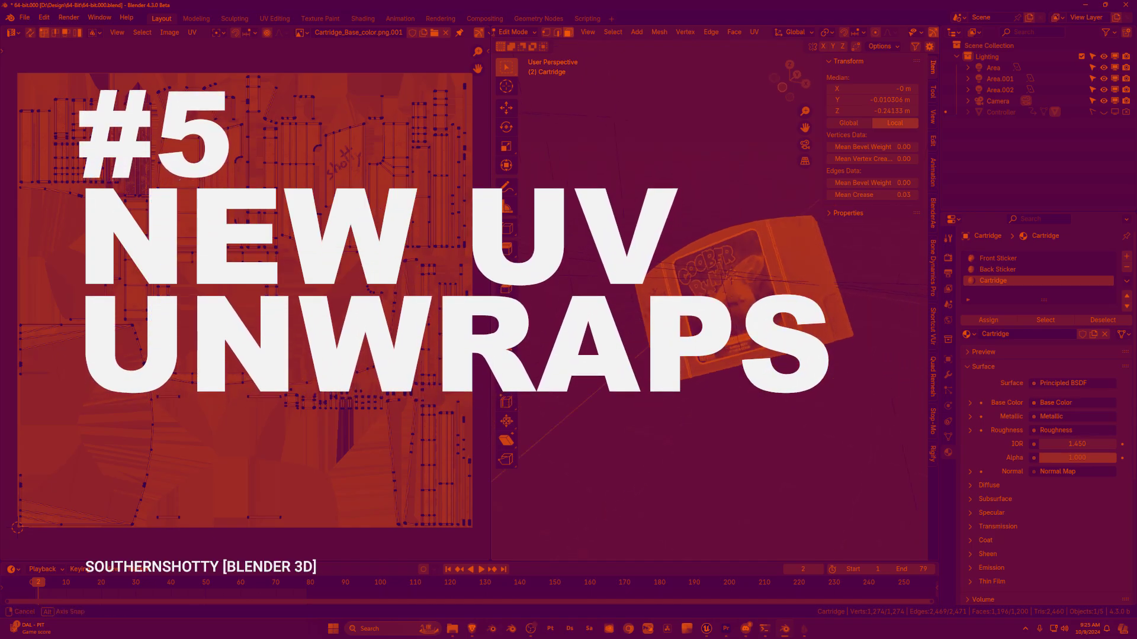
Unwrap the Gameboy with Minimum Stretch at 12 iterations and No Flip enabled
middle_click_drag(681, 409, 756, 396)
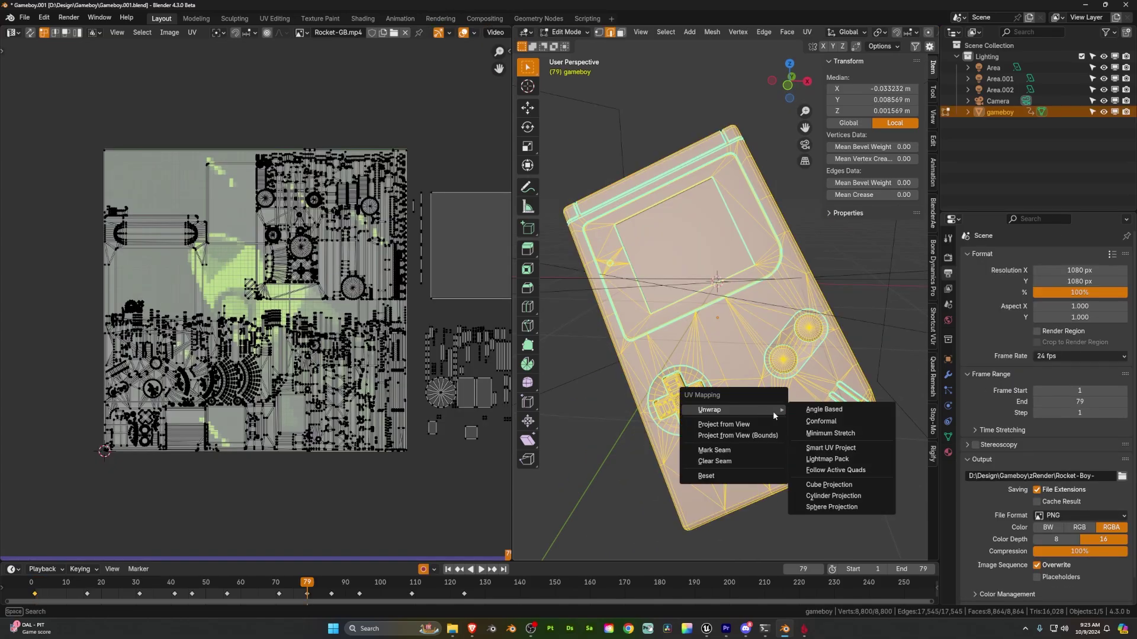
left_click(846, 436)
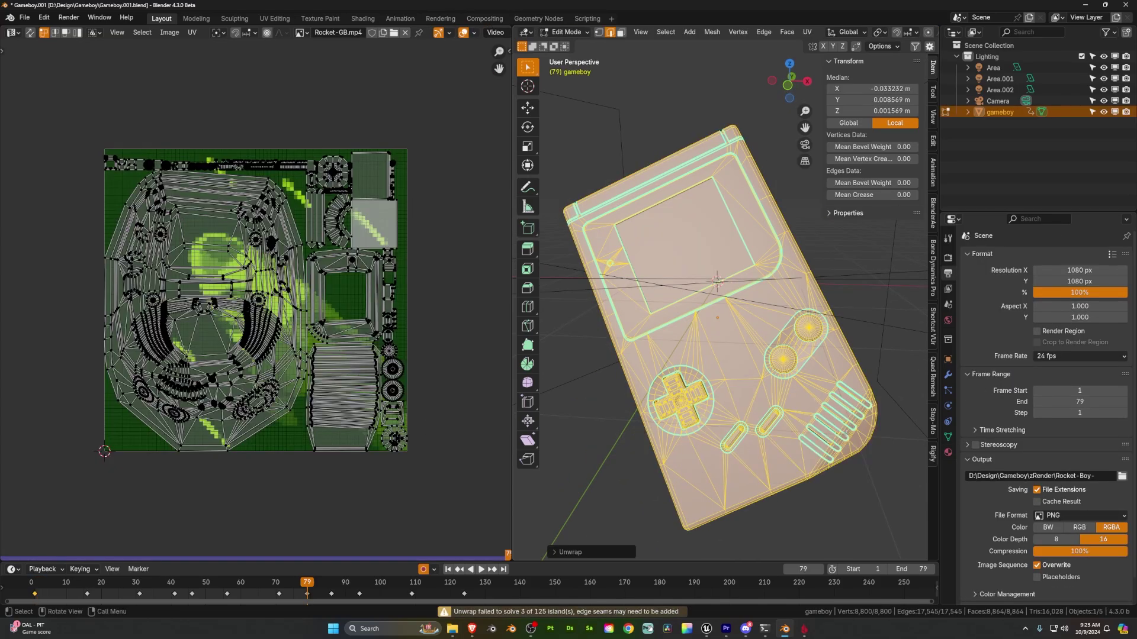
left_click(566, 553)
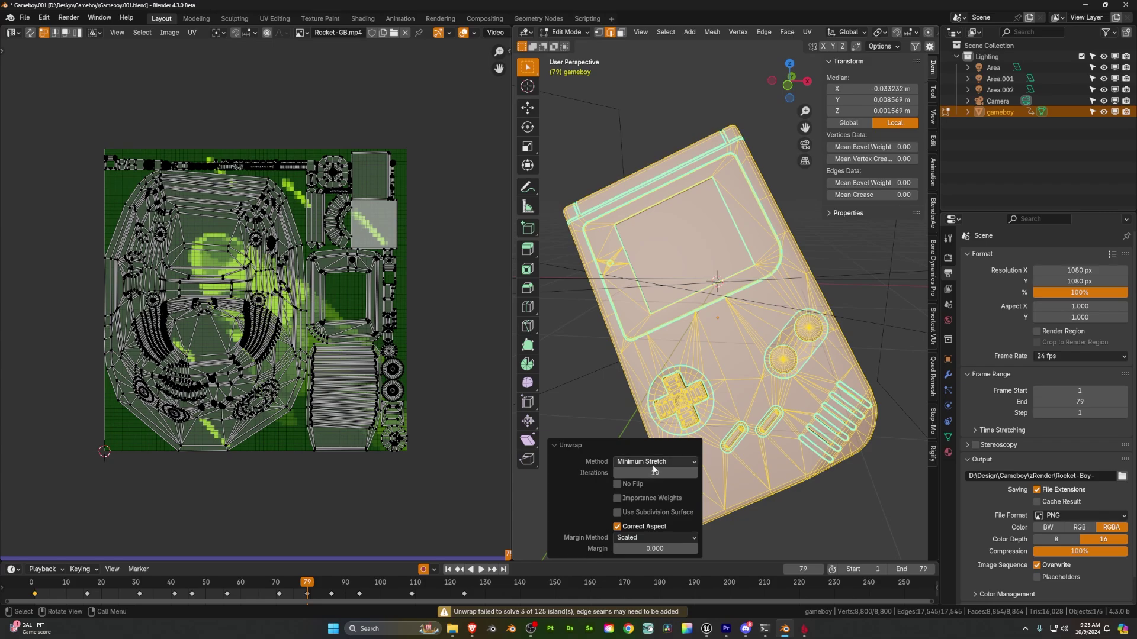
left_click(693, 474)
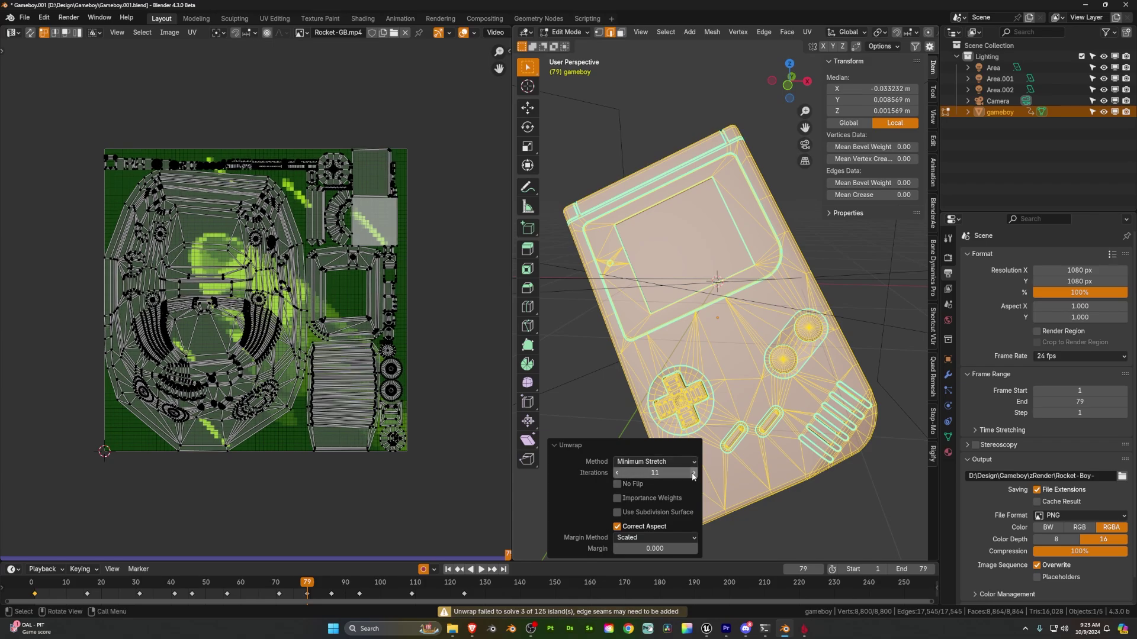
left_click(617, 485)
Cancel a UV face move and turn on UV Stretch colouring at higher opacity
key("g")
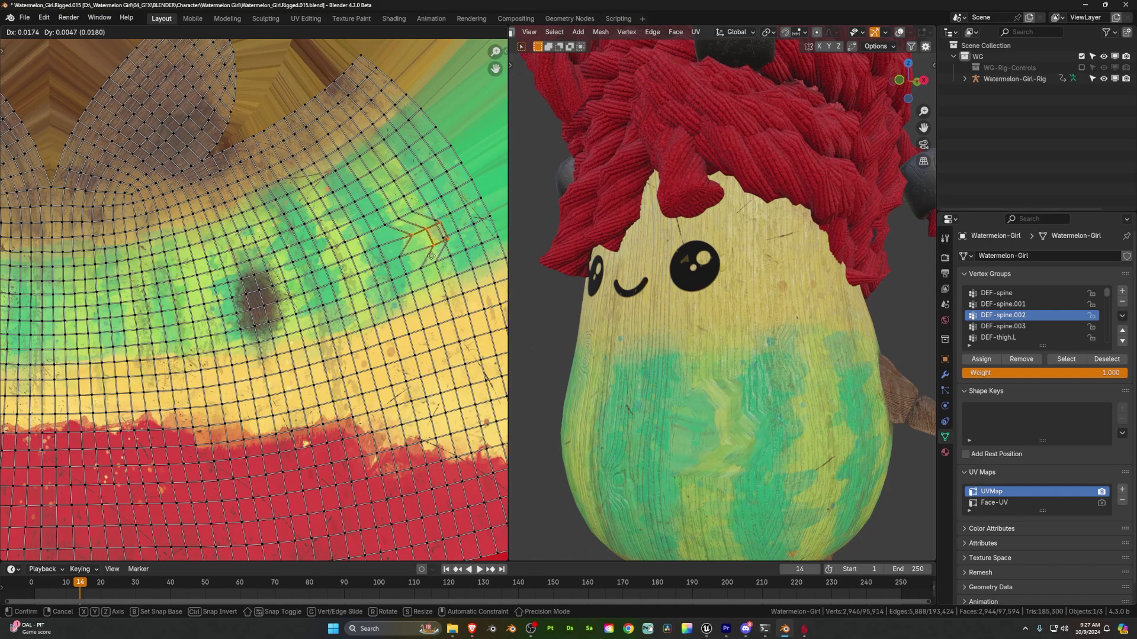
key("Escape")
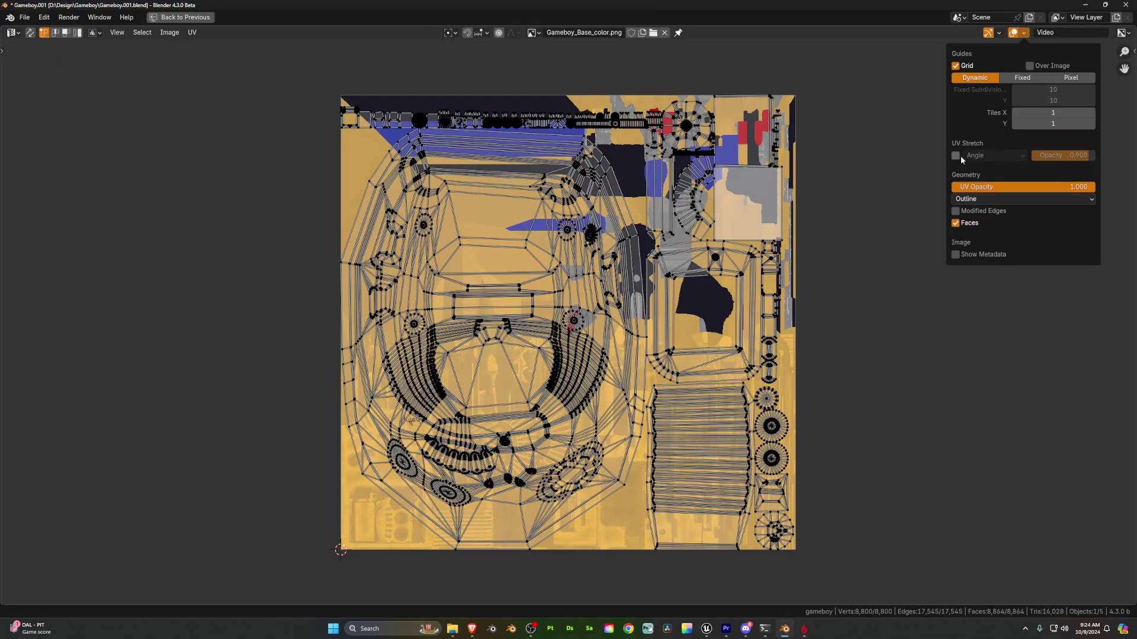
left_click(955, 156)
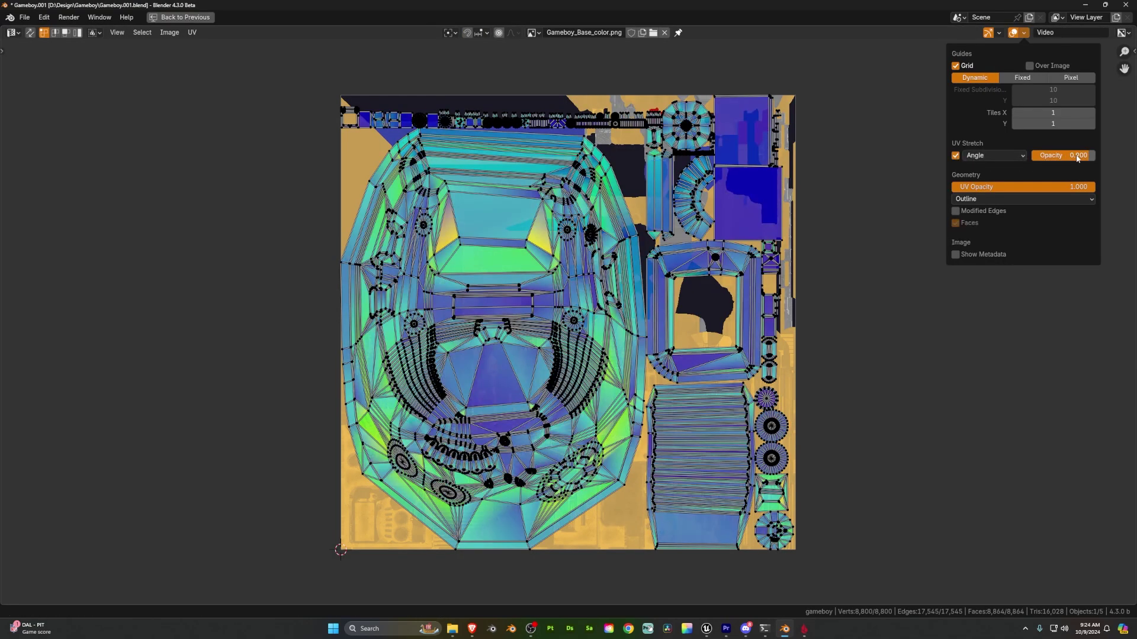
mouse_move(1077, 158)
left_mouse_down()
mouse_move(1062, 158)
mouse_move(1089, 158)
left_mouse_up()
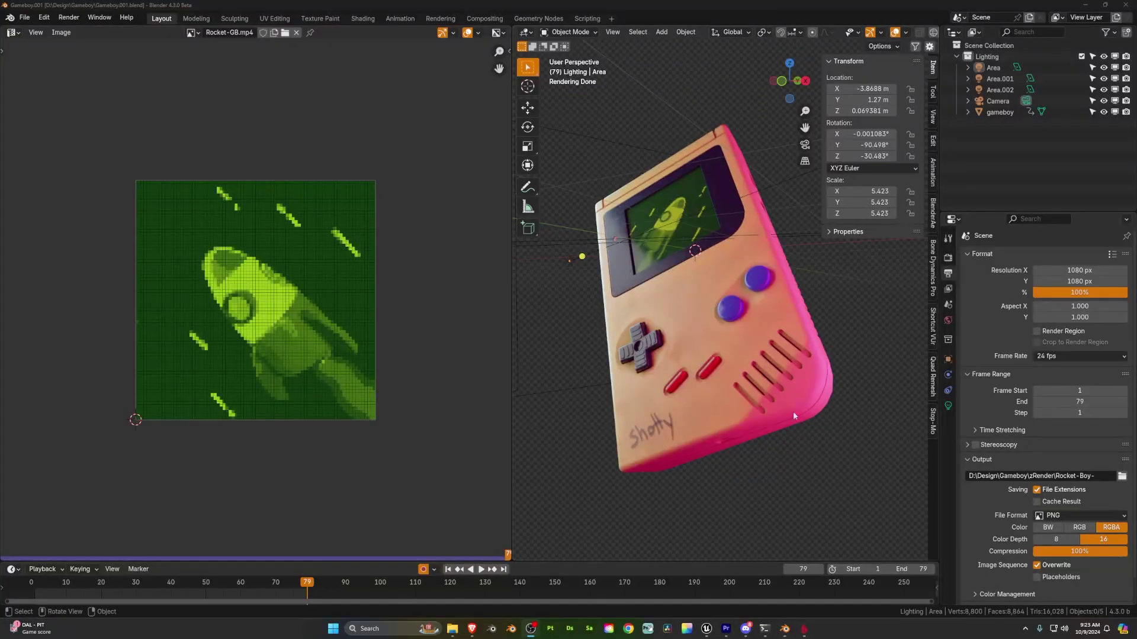
middle_click_drag(794, 411, 652, 359)
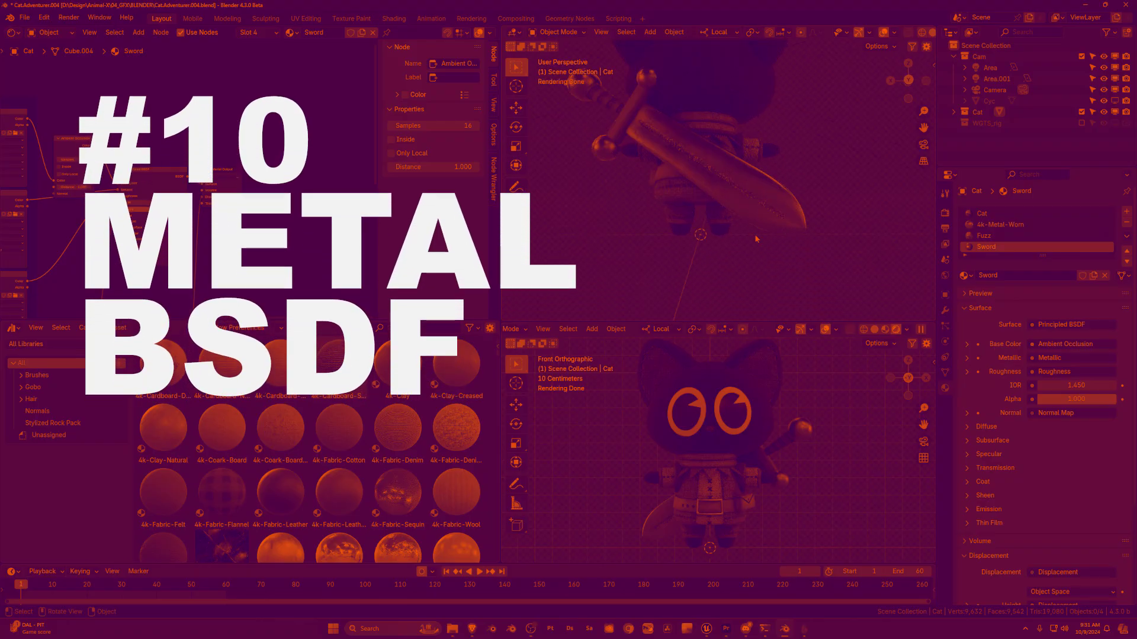
Orbit the view around the cat and its sword
middle_click_drag(755, 239, 715, 205)
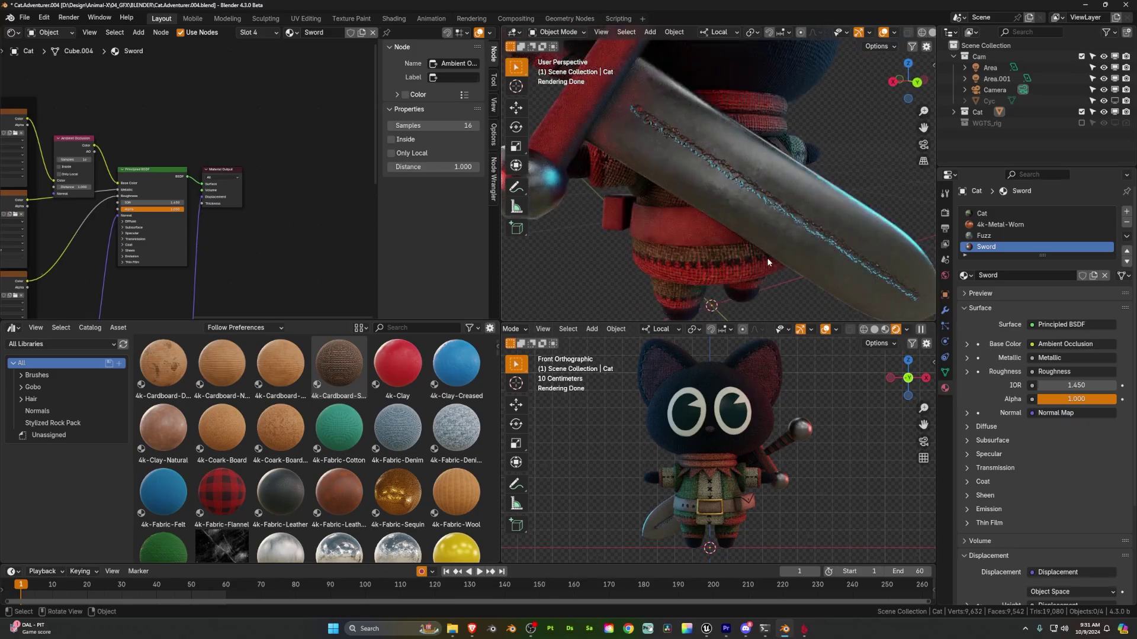
left_click_drag(314, 232, 248, 174)
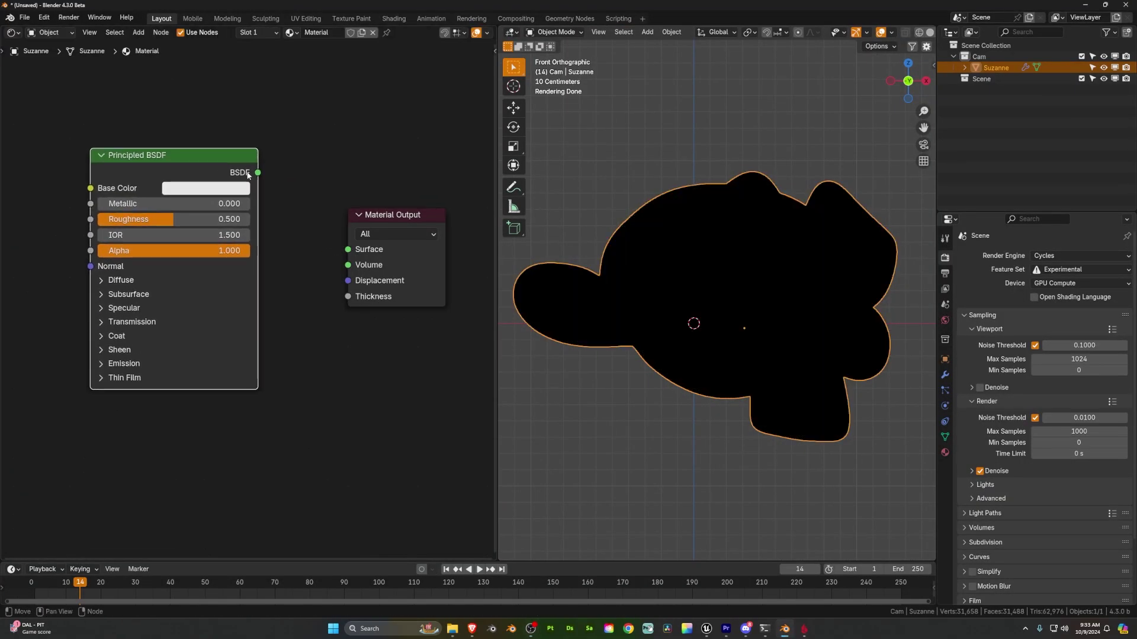
Test a fully metallic, low-roughness Principled BSDF on the surface, then disconnect it
left_click_drag(339, 248, 348, 249)
left_click_drag(148, 204, 248, 204)
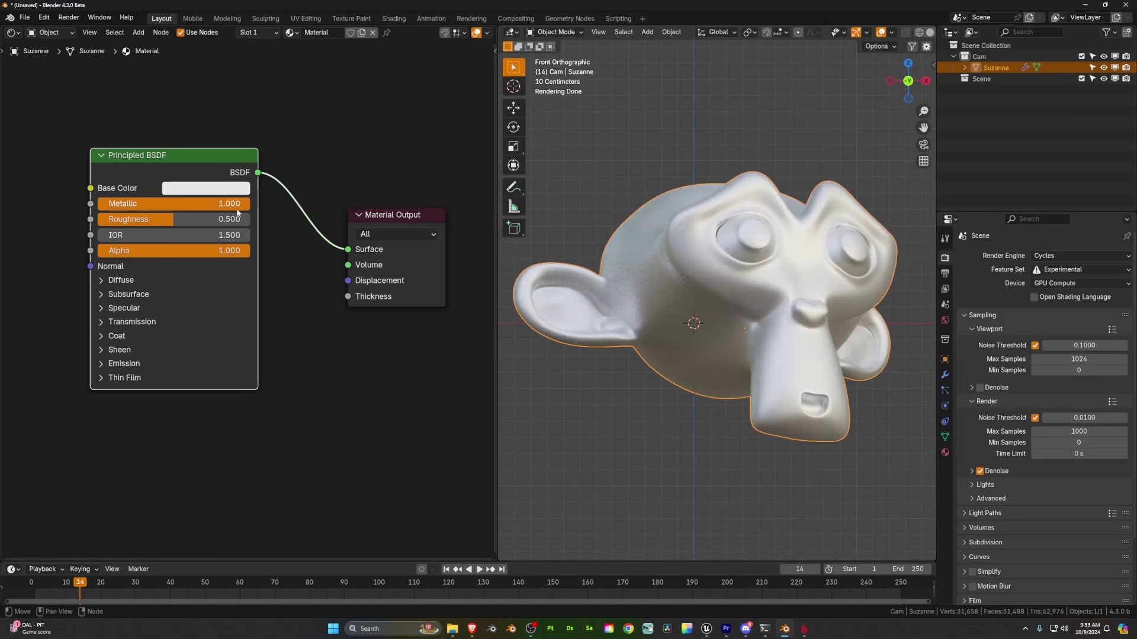
left_click_drag(178, 219, 126, 219)
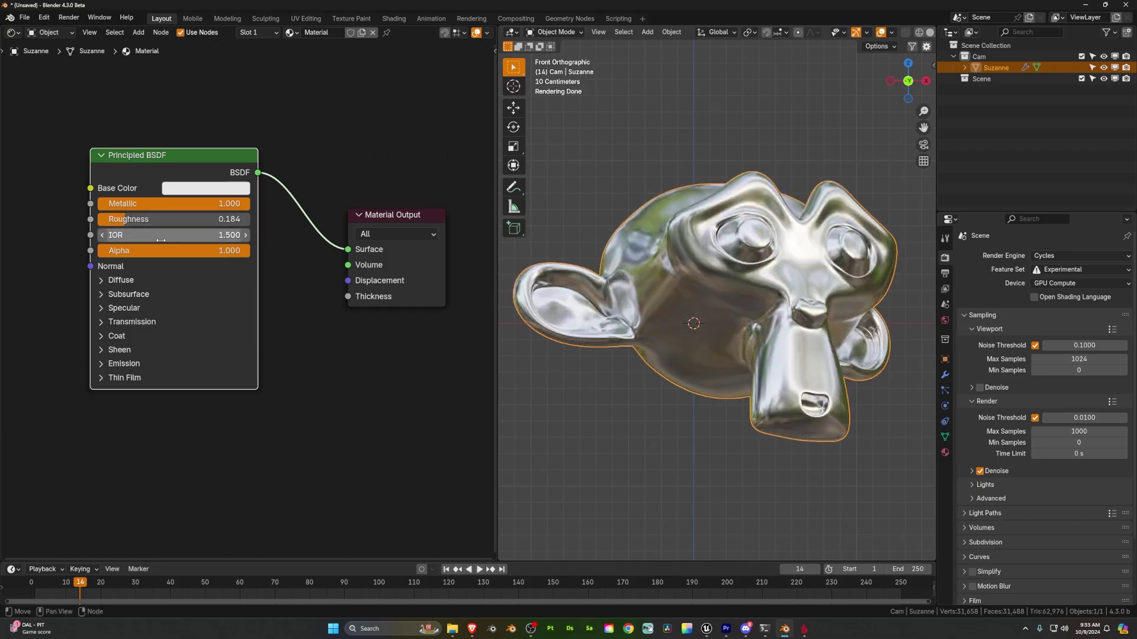
left_click_drag(349, 250, 175, 114)
Add a Metallic BSDF node below the Principled BSDF and connect it to Surface
key("shift+a")
type("me")
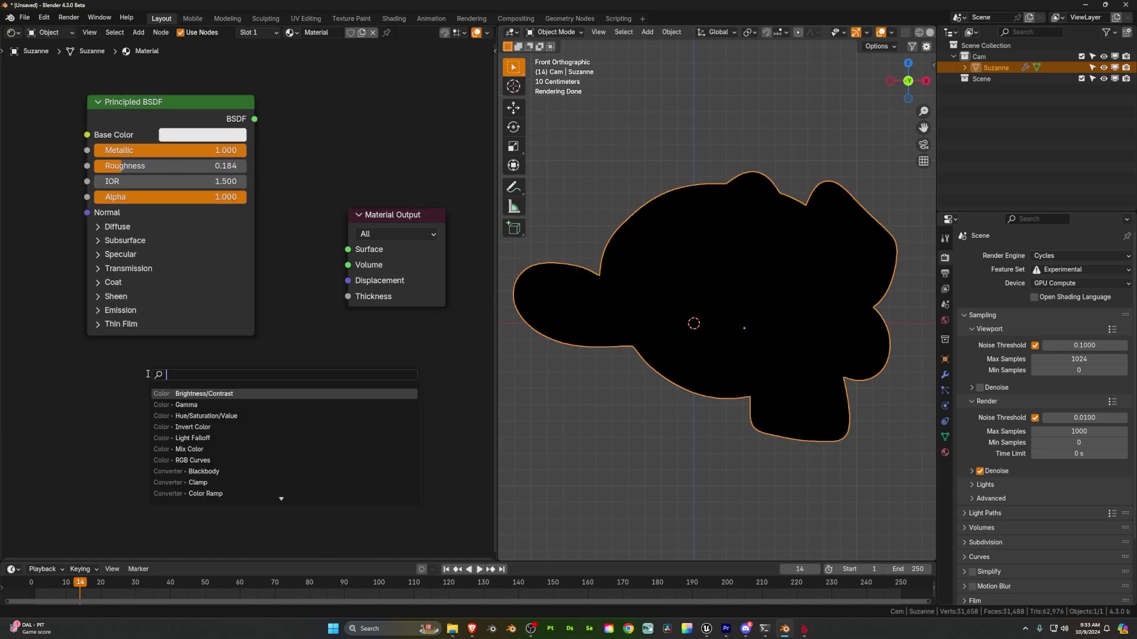
type("tal")
key("Return")
left_click(85, 354)
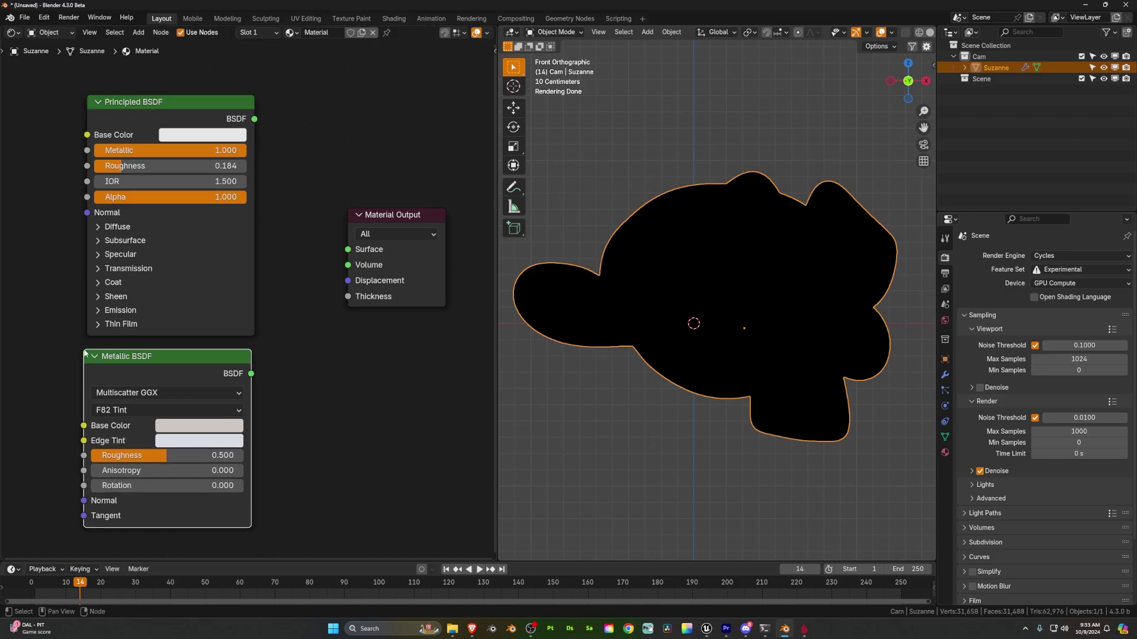
left_click_drag(350, 251, 348, 249)
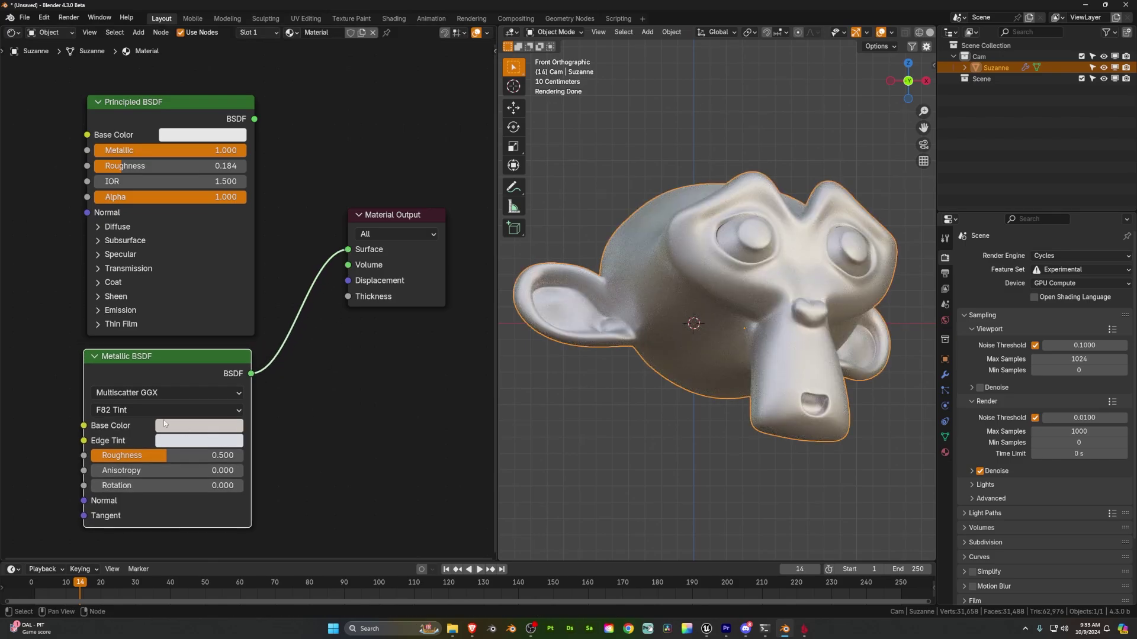
Keep Multiscatter GGX distribution and try Physical Conductor Fresnel before returning to F82 Tint
left_click(154, 394)
left_click(161, 392)
left_click(148, 411)
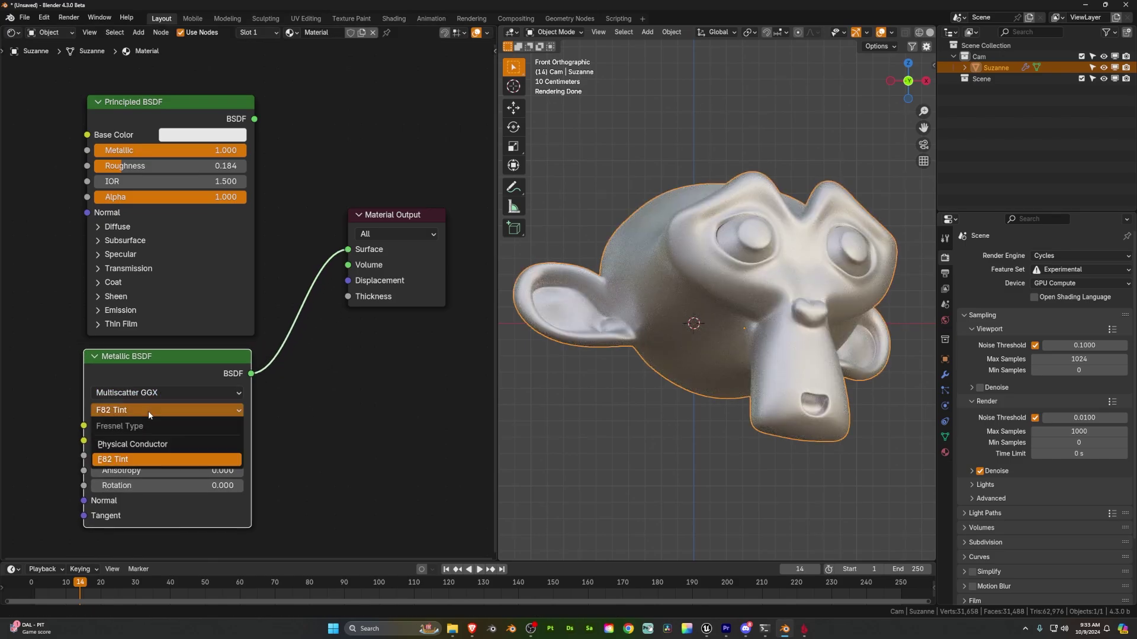
left_click(148, 445)
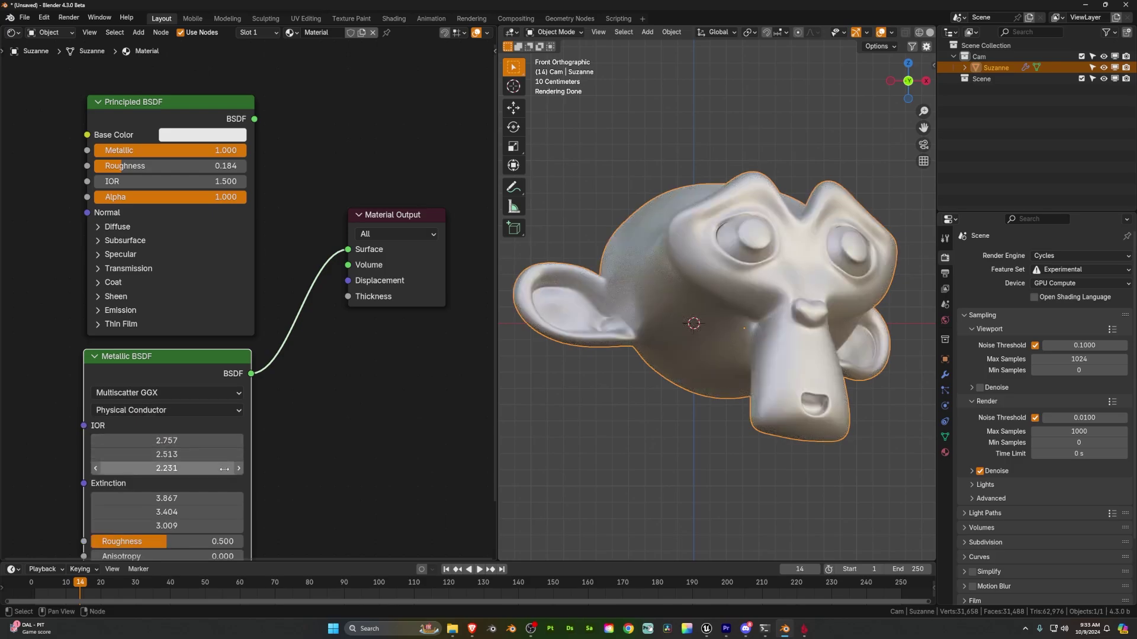
middle_click_drag(255, 544, 265, 408)
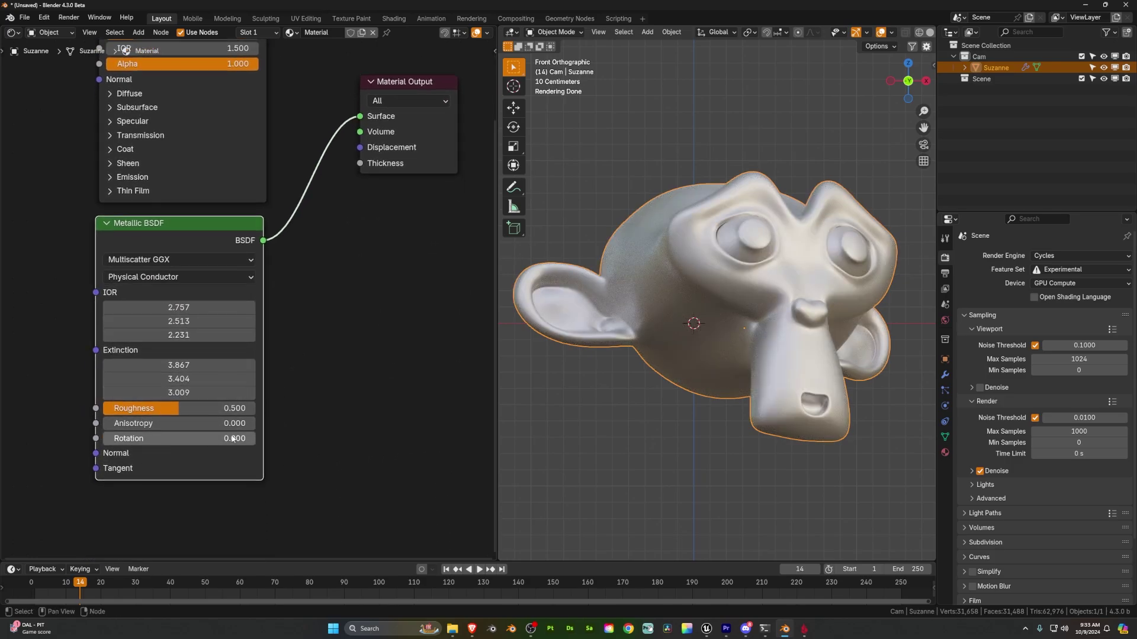
left_click(154, 276)
left_click(154, 324)
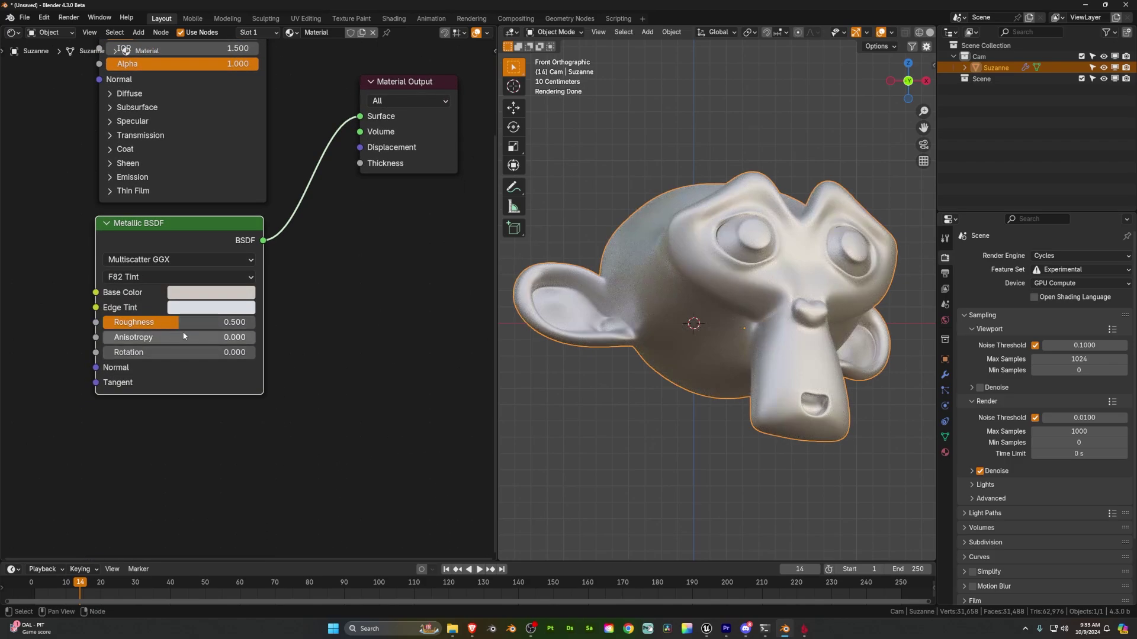
Set roughness 0.445, blue base colour, green edge tint, and adjust anisotropy and rotation
mouse_move(179, 322)
left_mouse_down()
mouse_move(120, 322)
mouse_move(171, 322)
left_mouse_up()
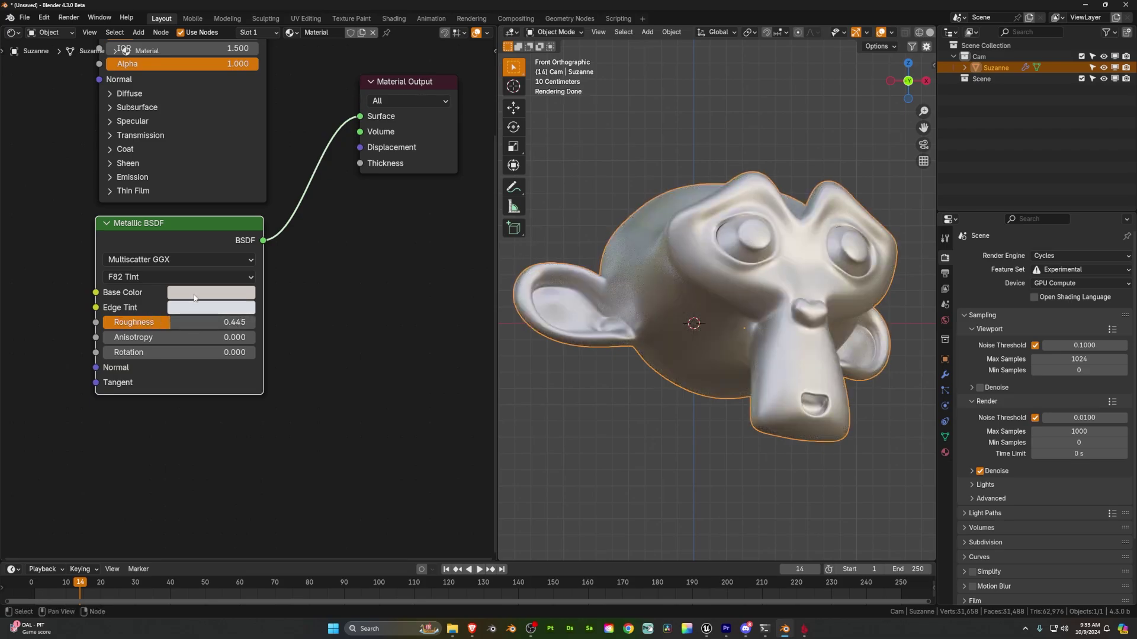
left_click(211, 292)
left_click(274, 95)
left_click(211, 307)
left_click(182, 122)
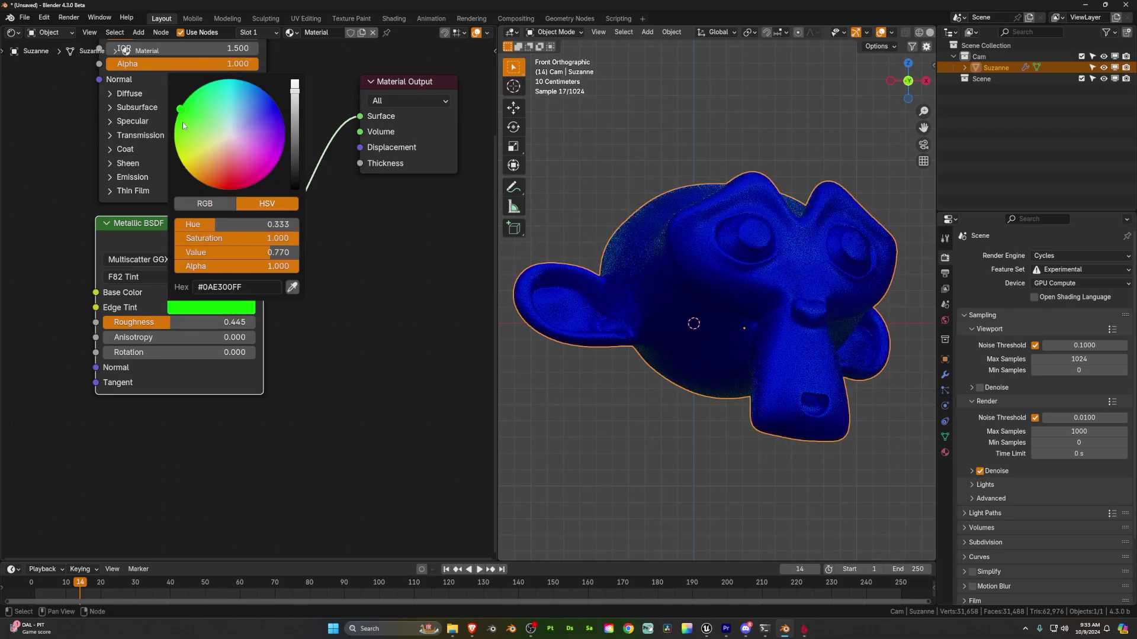
left_click_drag(178, 337, 176, 337)
left_click_drag(177, 352, 115, 322)
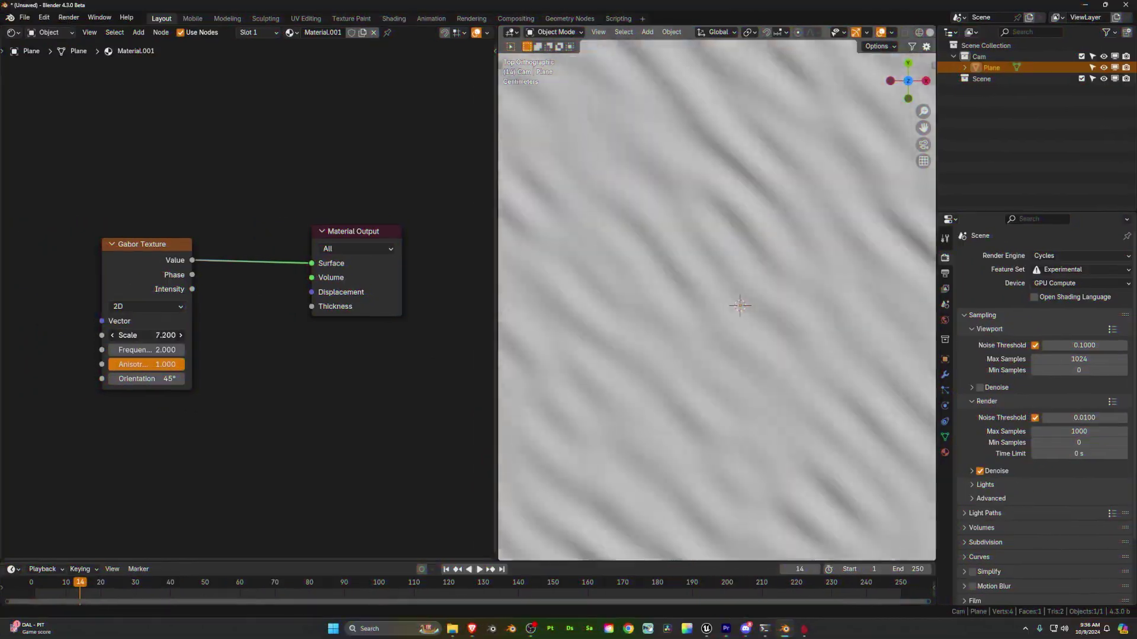
Switch the Gabor Texture to 3D and reduce its scale to 6.100
left_click_drag(146, 335, 160, 379)
left_click(148, 307)
left_click(120, 352)
left_click_drag(147, 335, 166, 349)
Return the Gabor Texture to 2D, feed Intensity into Surface, and raise scale and frequency
left_click(147, 307)
left_click(142, 338)
left_click_drag(295, 267, 309, 266)
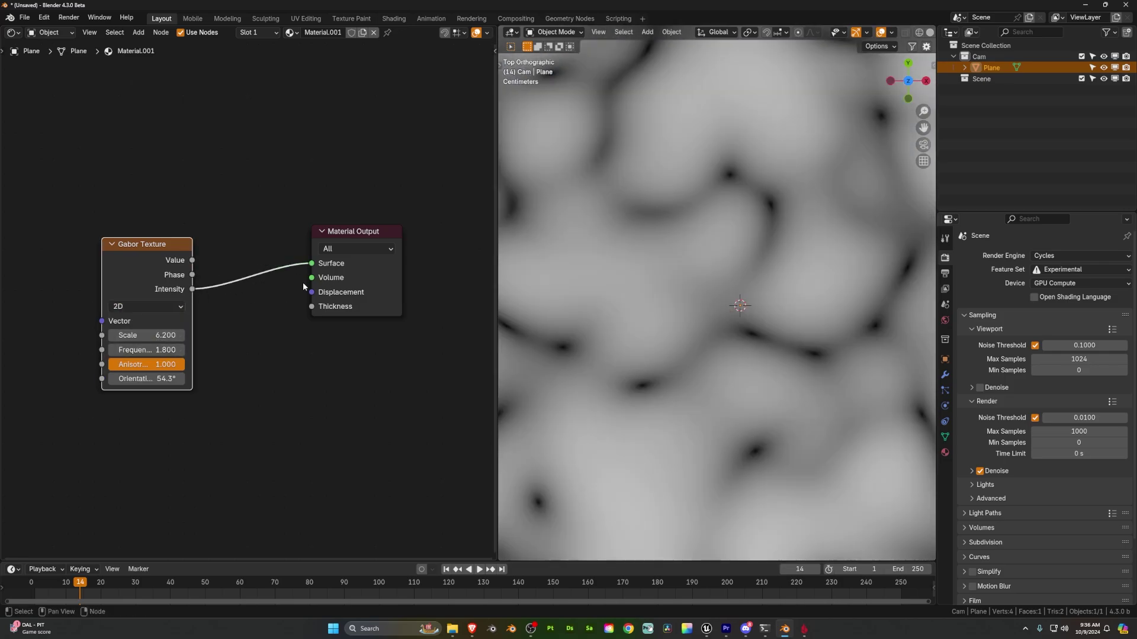
left_click_drag(147, 335, 155, 379)
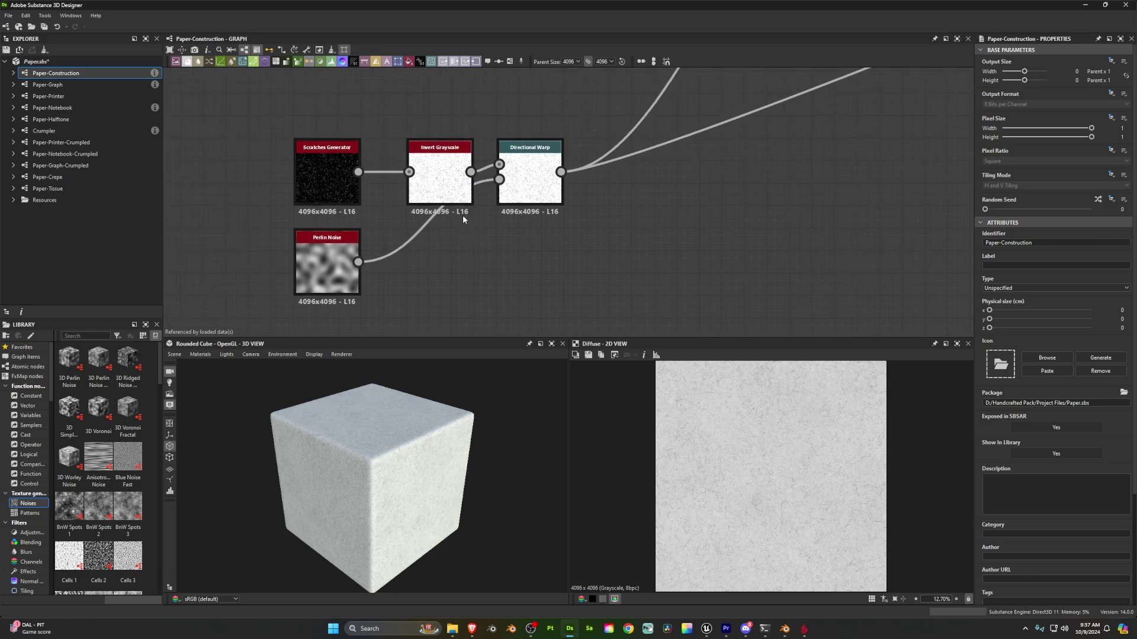
Preview the Scratches Generator, Perlin Noise, Invert Grayscale and Directional Warp nodes in the 2D view
scroll(339, 222, "up", 5)
double_click(414, 217)
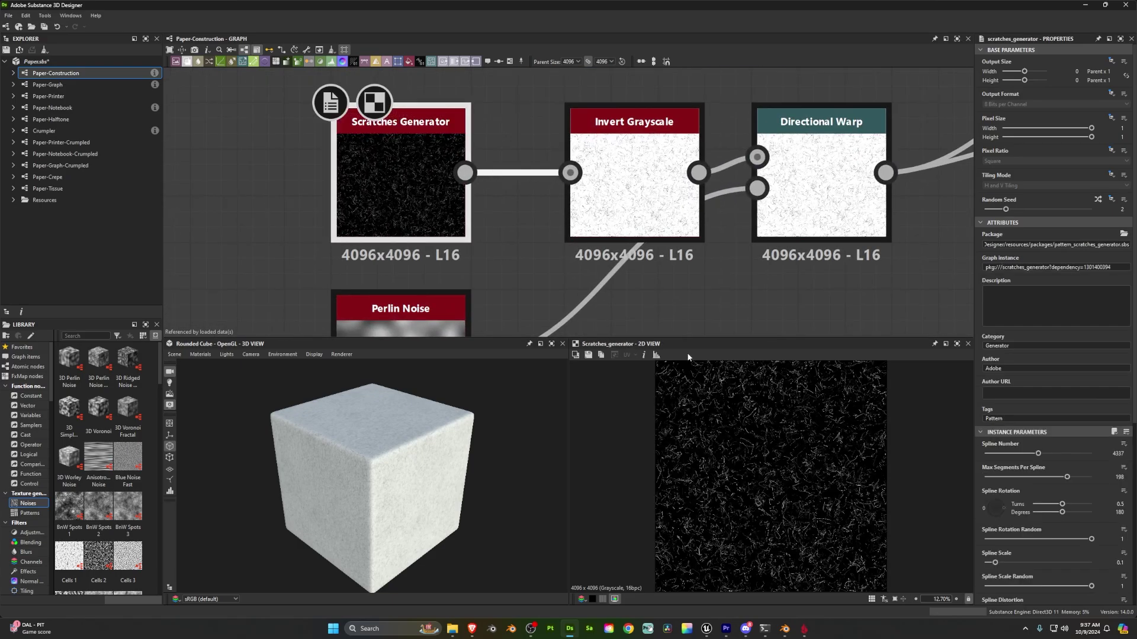
double_click(400, 323)
double_click(646, 219)
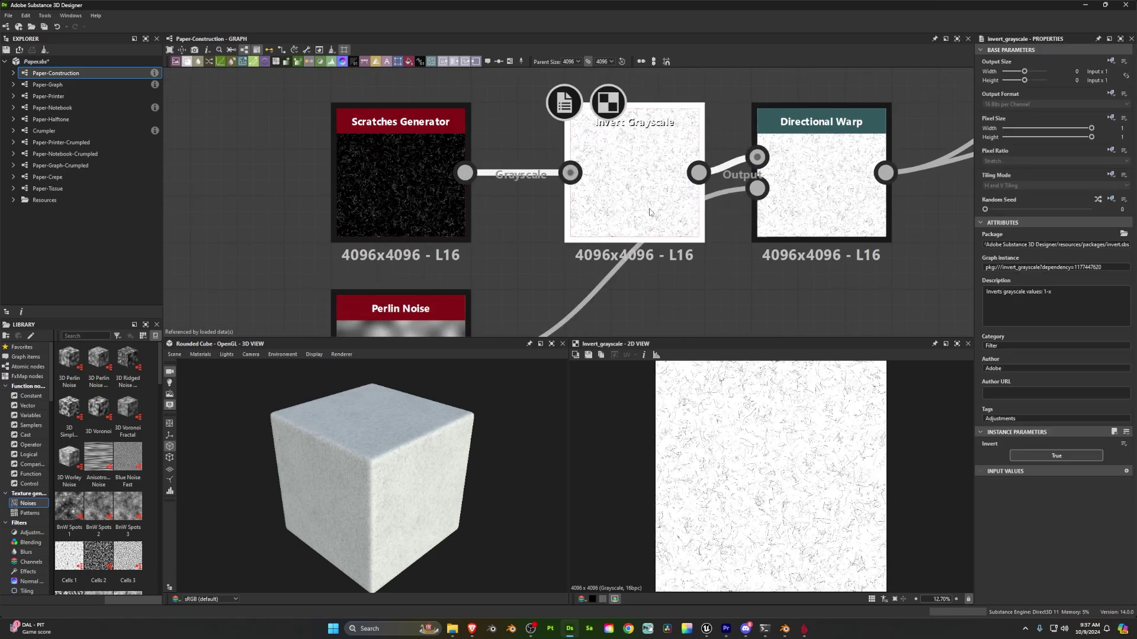
double_click(769, 219)
Zoom to the diffuse output node and preview the final paper diffuse texture
scroll(766, 255, "down", 5)
scroll(814, 237, "up", 8)
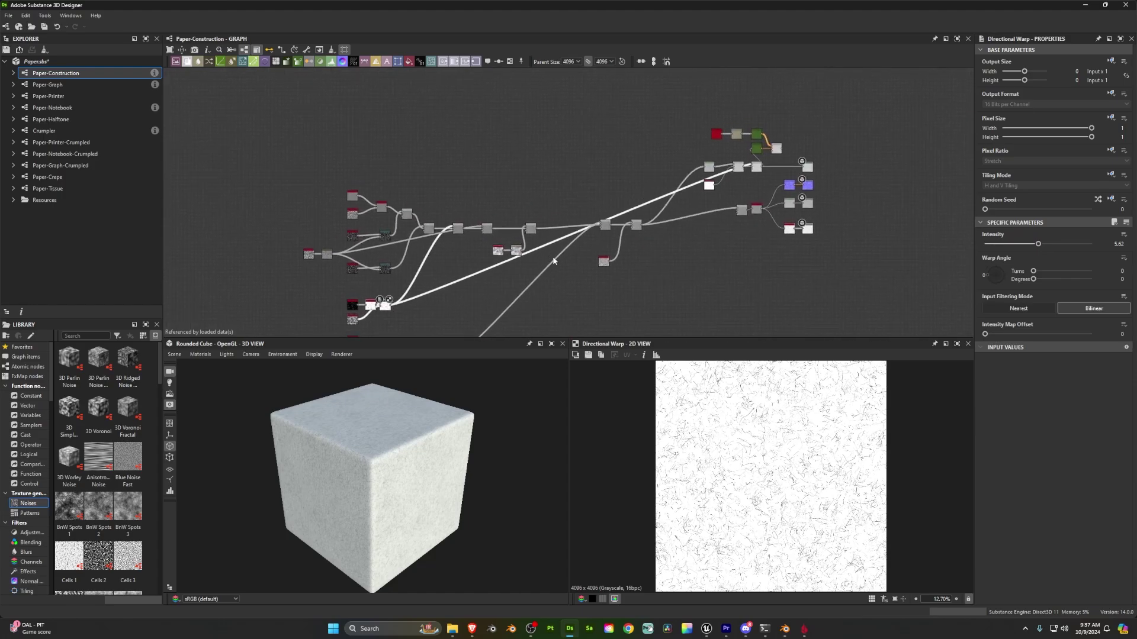
scroll(739, 265, "up", 1)
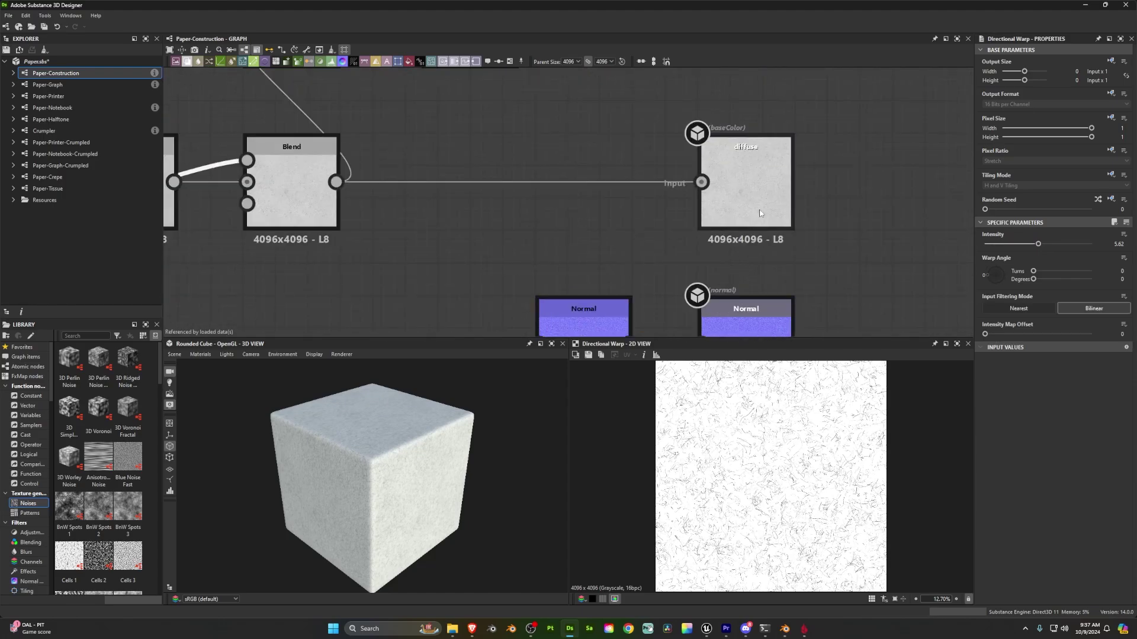
double_click(750, 168)
scroll(789, 488, "up", 2)
Back in Blender, shift the Paper-Construction Color swatch from green to grey-blue in the HSV wheel
key("alt+Tab")
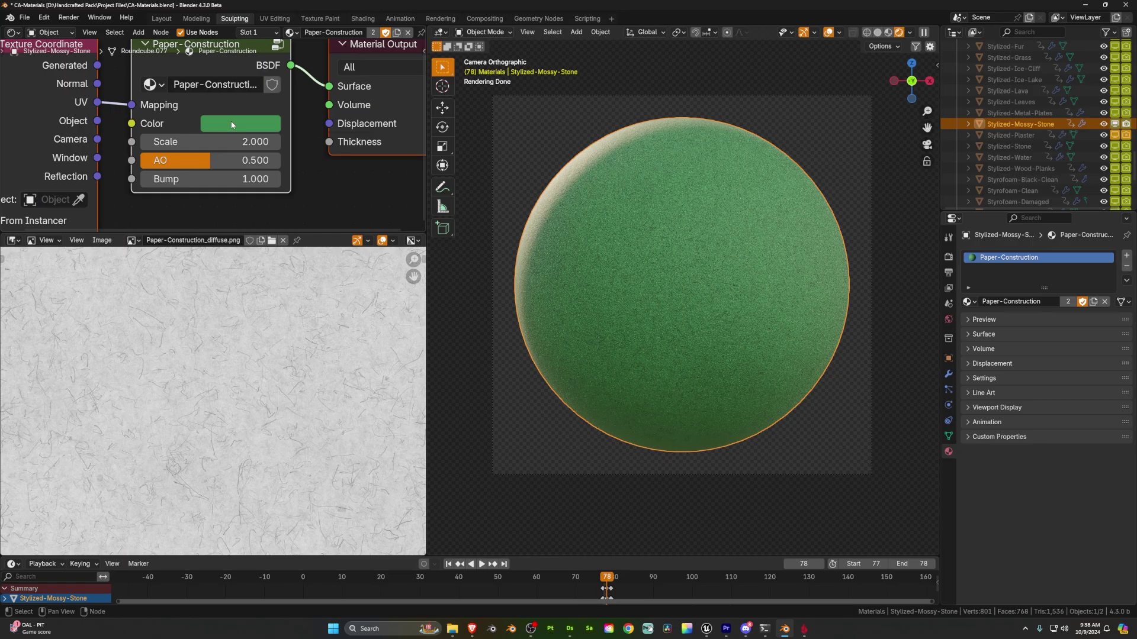
left_click(232, 125)
mouse_move(299, 192)
left_mouse_down()
mouse_move(279, 194)
mouse_move(294, 176)
mouse_move(325, 170)
left_mouse_up()
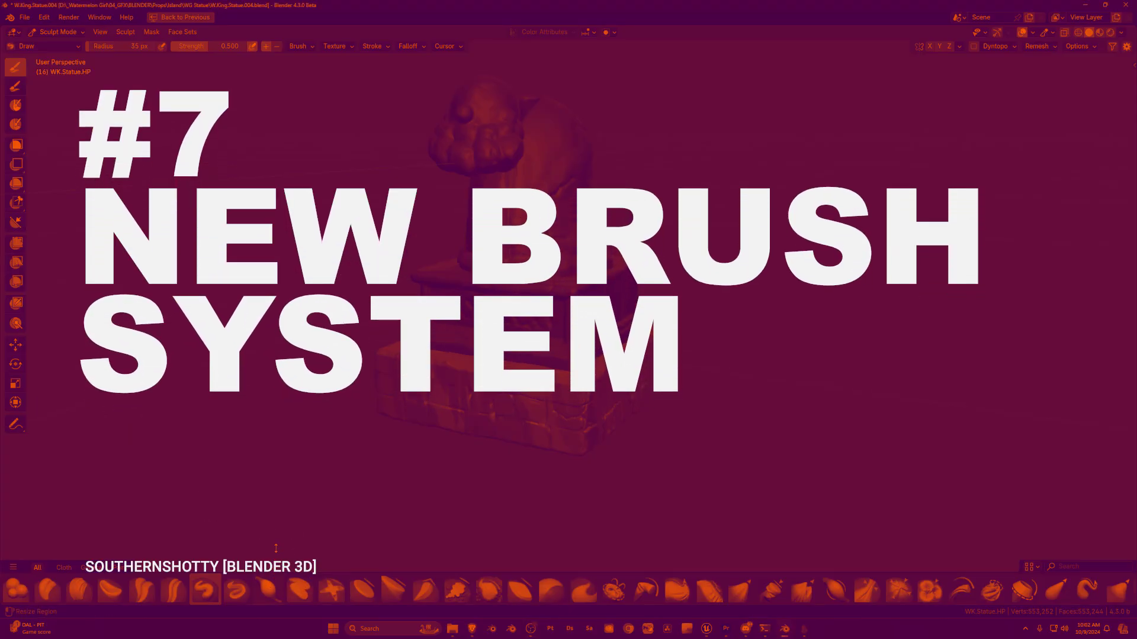
Enlarge the brush asset shelf, filter it by General, Paint and All, and list the asset libraries
left_click_drag(276, 548, 269, 499)
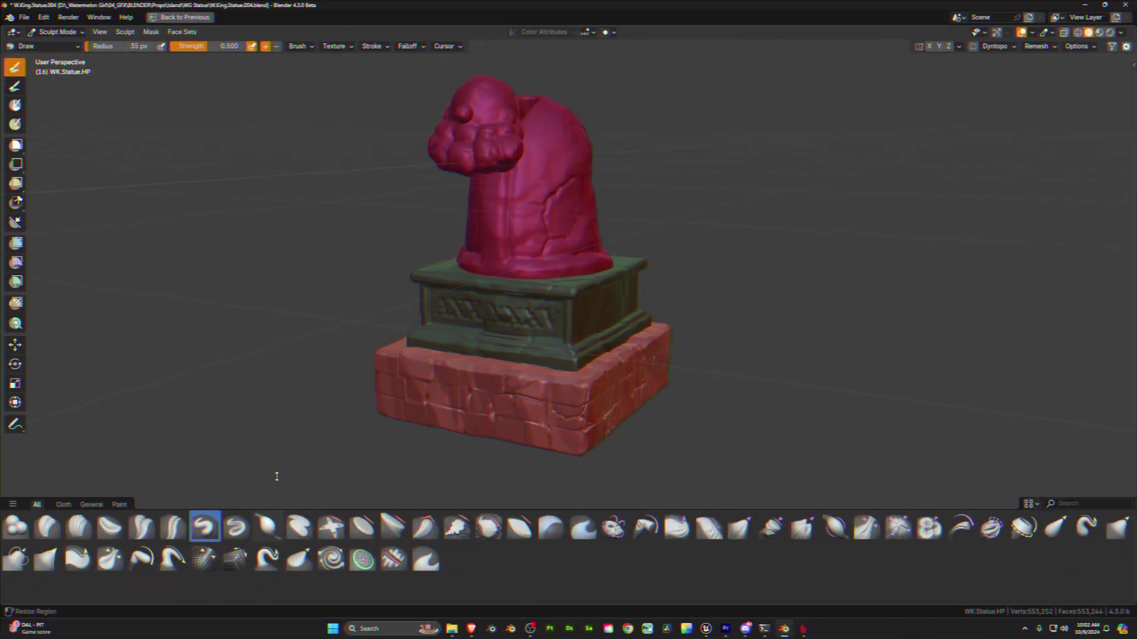
left_click(92, 504)
left_click(119, 505)
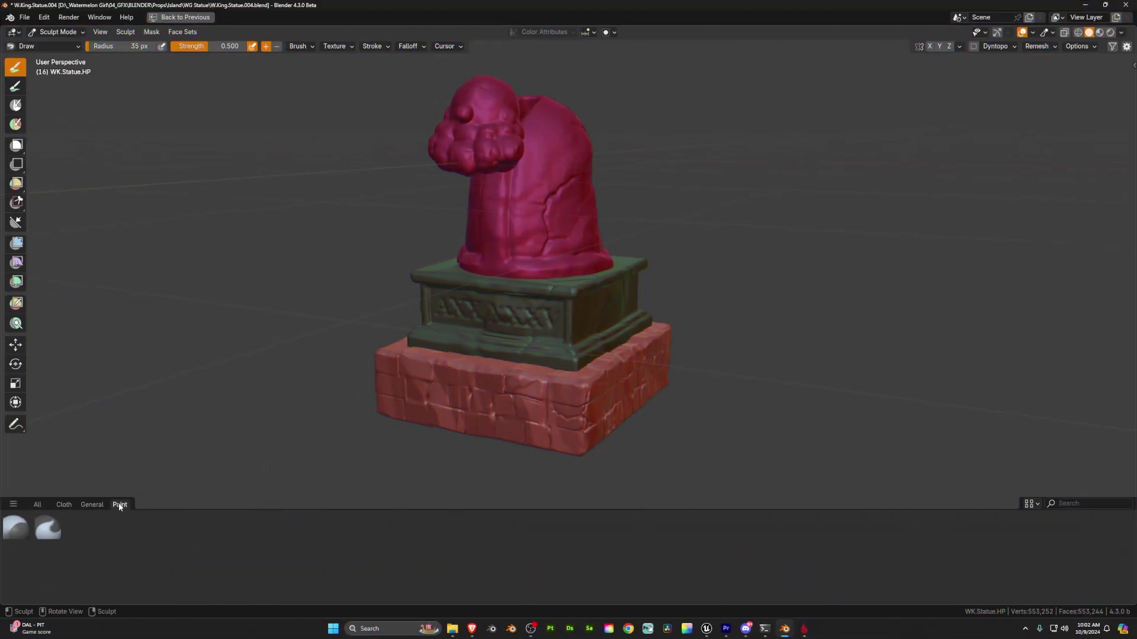
left_click(37, 504)
left_click(15, 505)
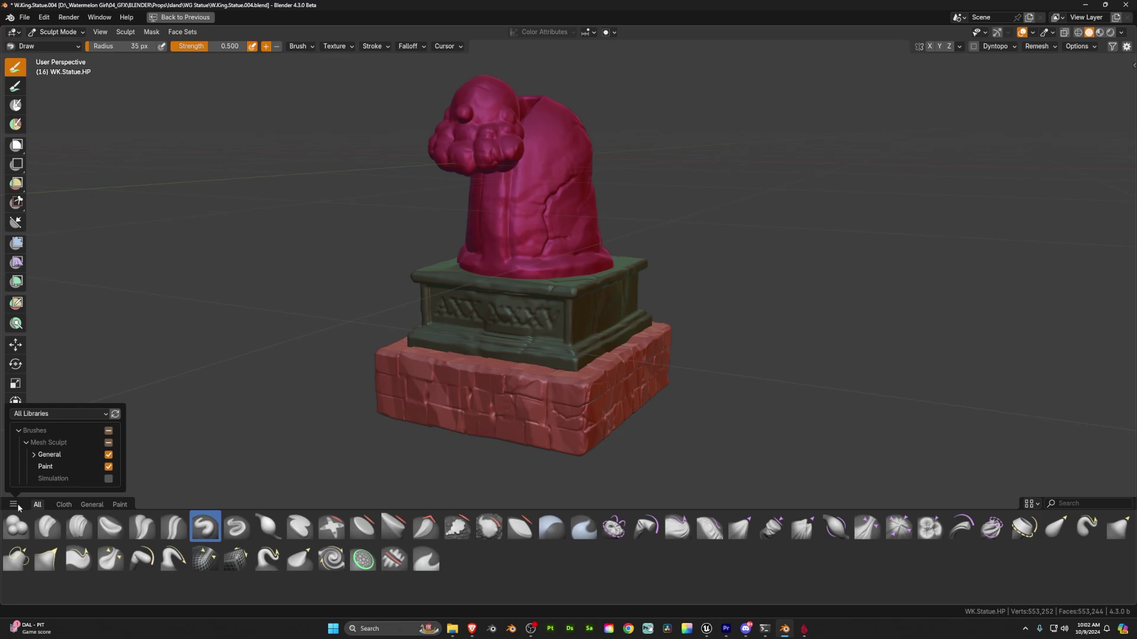
left_click(75, 415)
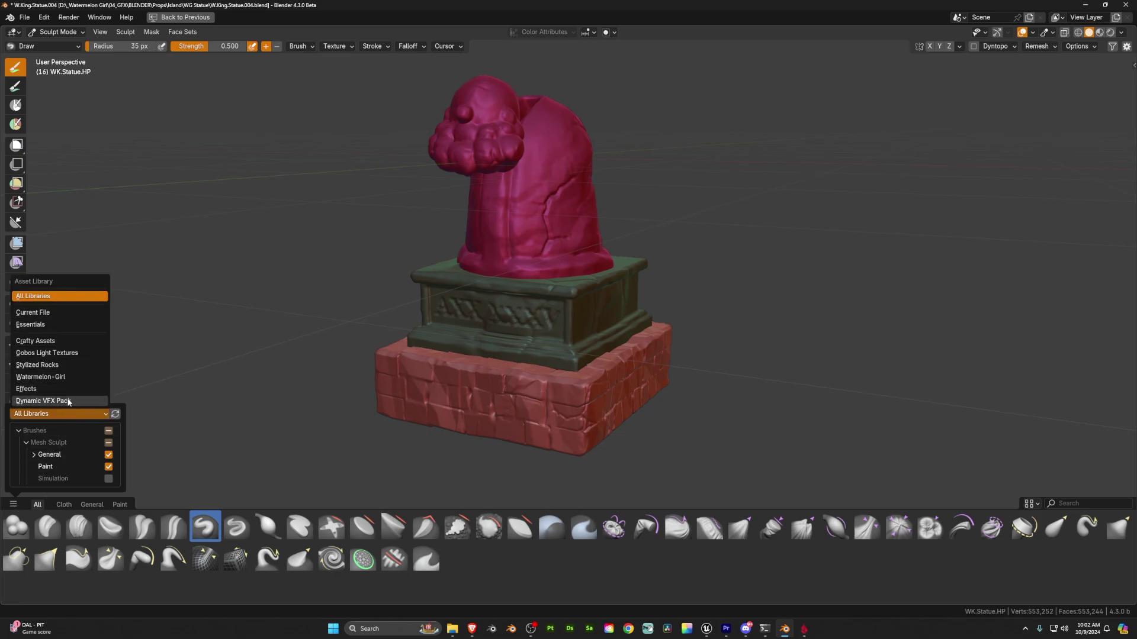
left_click(68, 325)
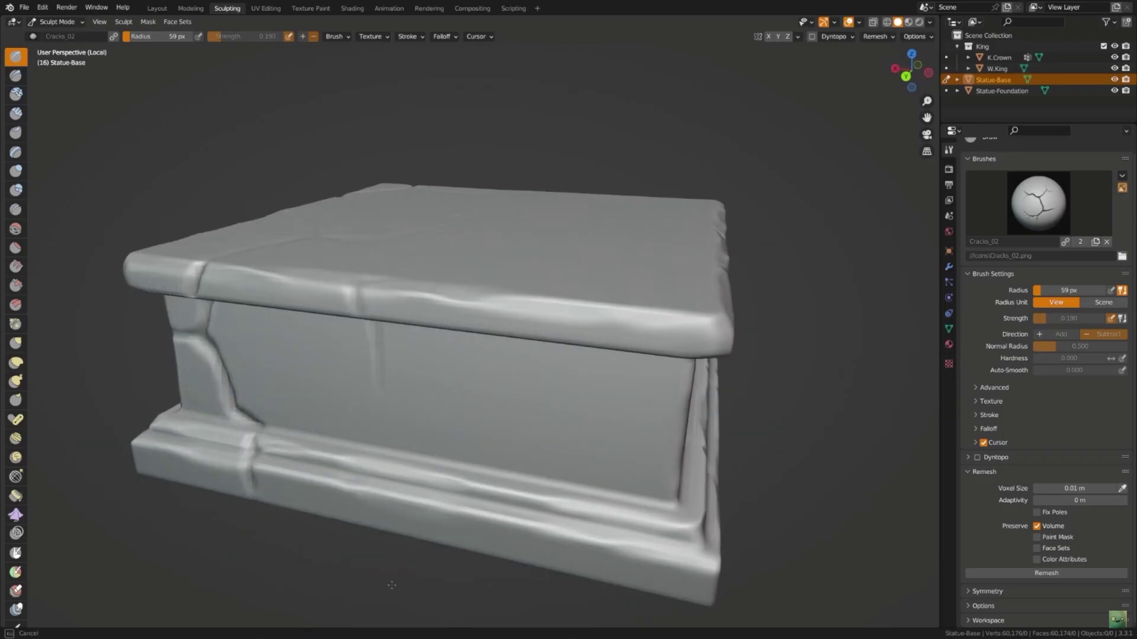
In the older sculpt brush picker, search 'layer' to show only the rock-layer brushes
mouse_move(392, 584)
middle_mouse_down()
mouse_move(546, 249)
mouse_move(598, 246)
middle_mouse_up()
left_click(1038, 201)
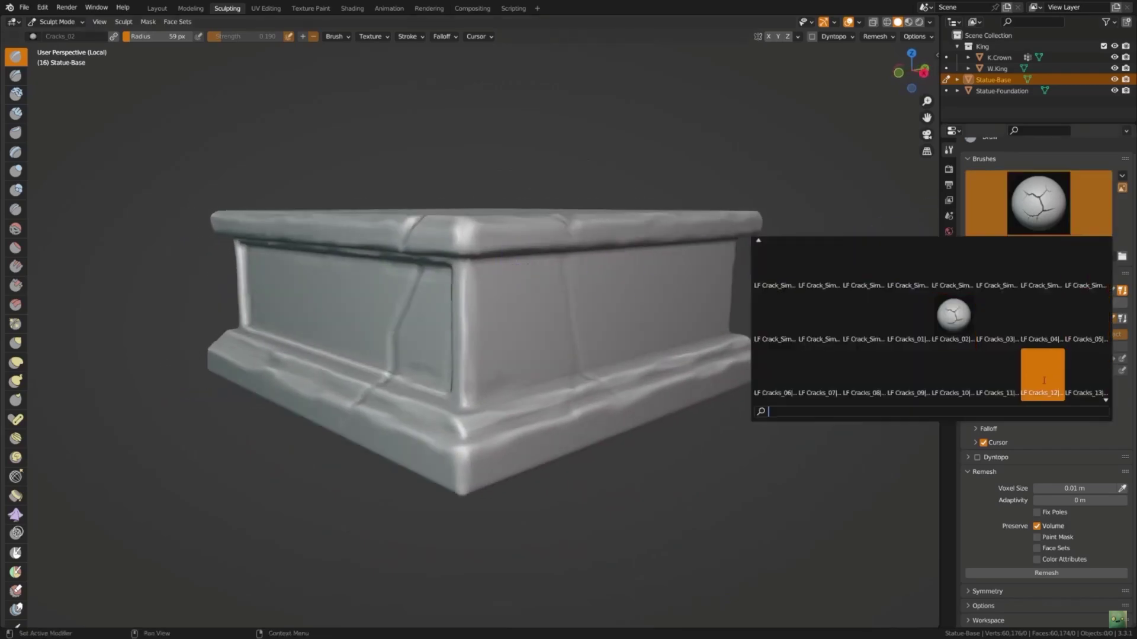
scroll(1044, 380, "down", 1)
type("layer")
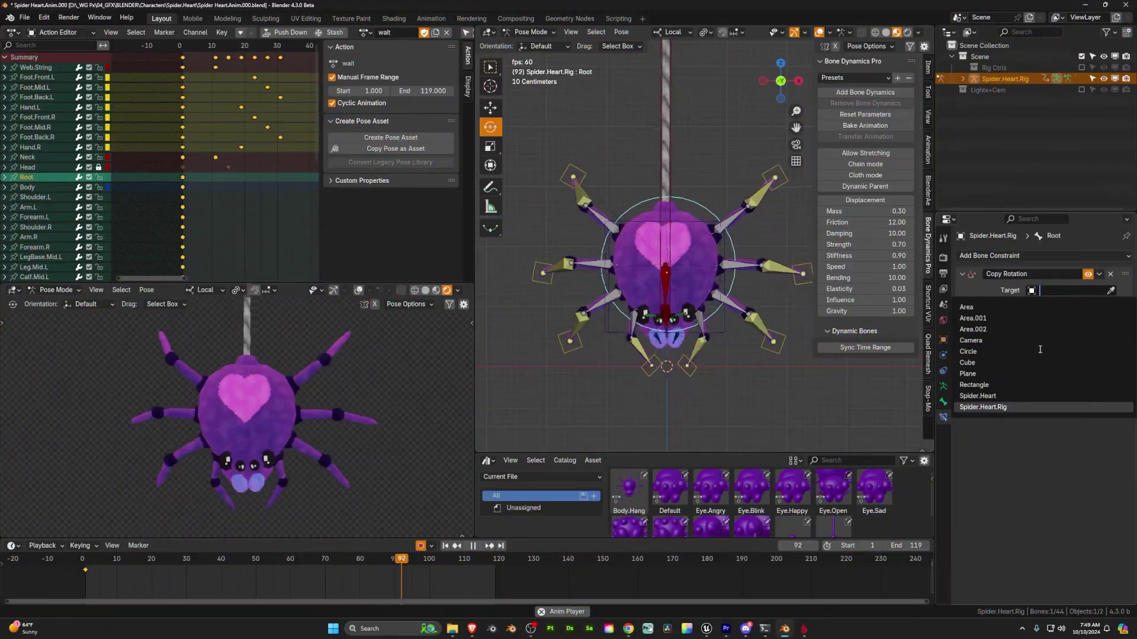
Set the Copy Rotation target to Spider.Heart.Rig and browse its bone list without choosing a bone
left_click(1006, 407)
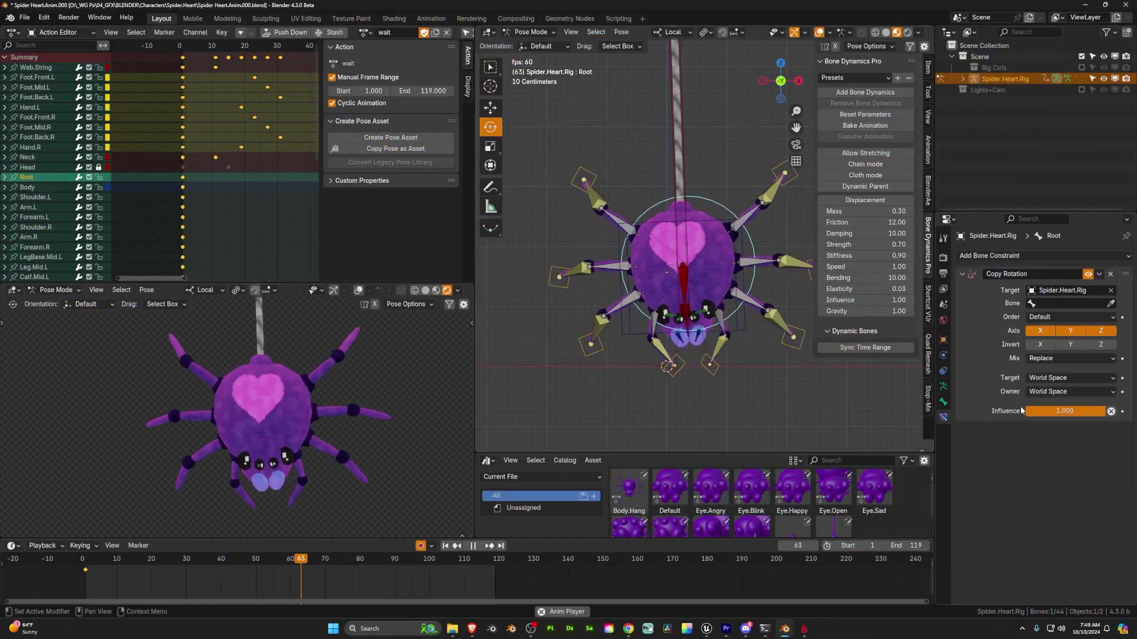
left_click(1066, 303)
scroll(1041, 339, "down", 10)
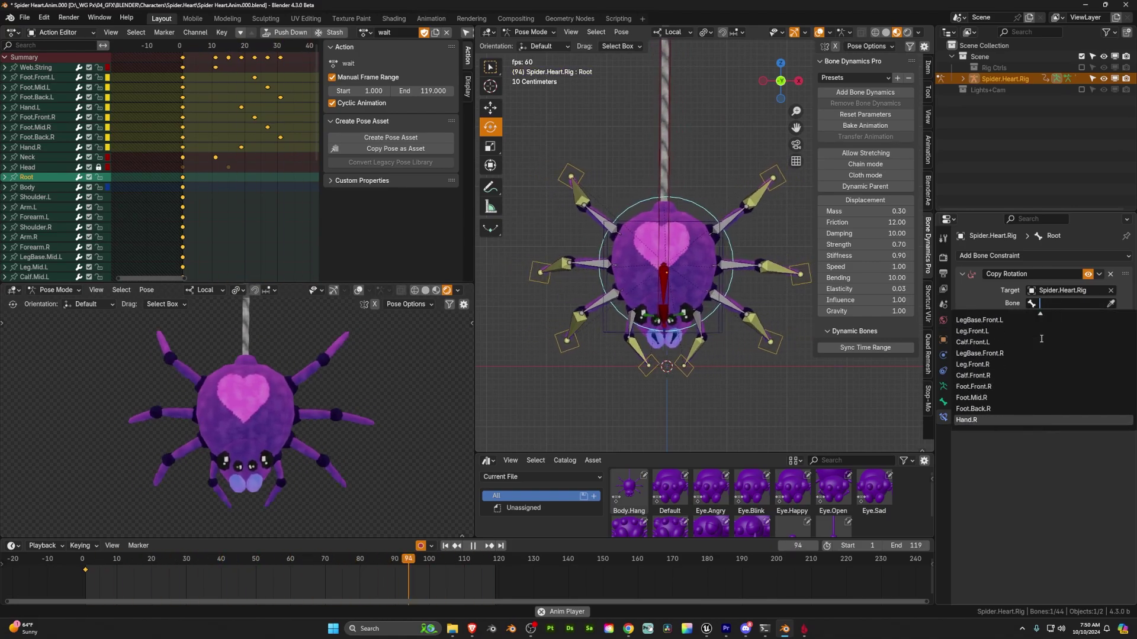
left_click(1110, 303)
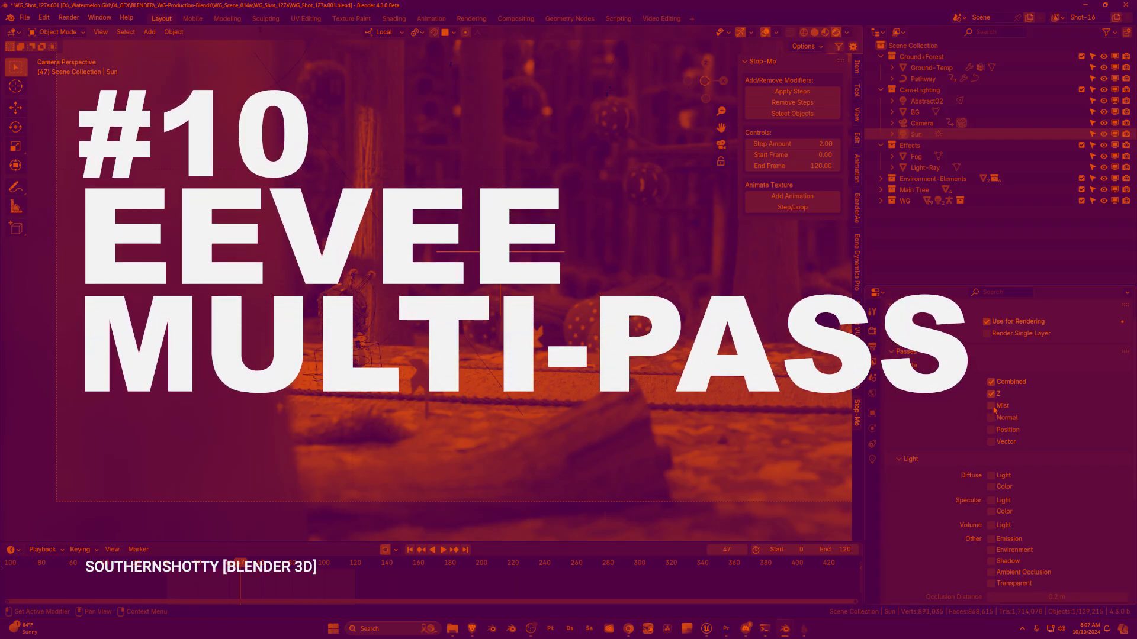
Enable the Mist and Specular Light render passes in the View Layer properties
left_click(992, 406)
scroll(1017, 477, "down", 2)
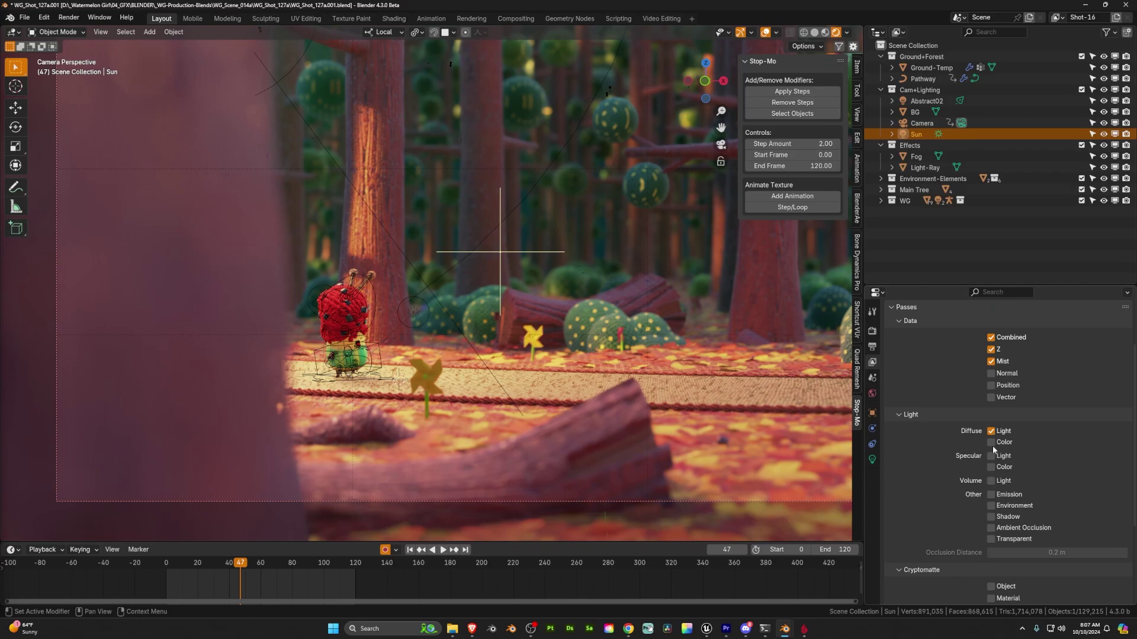
left_click(991, 457)
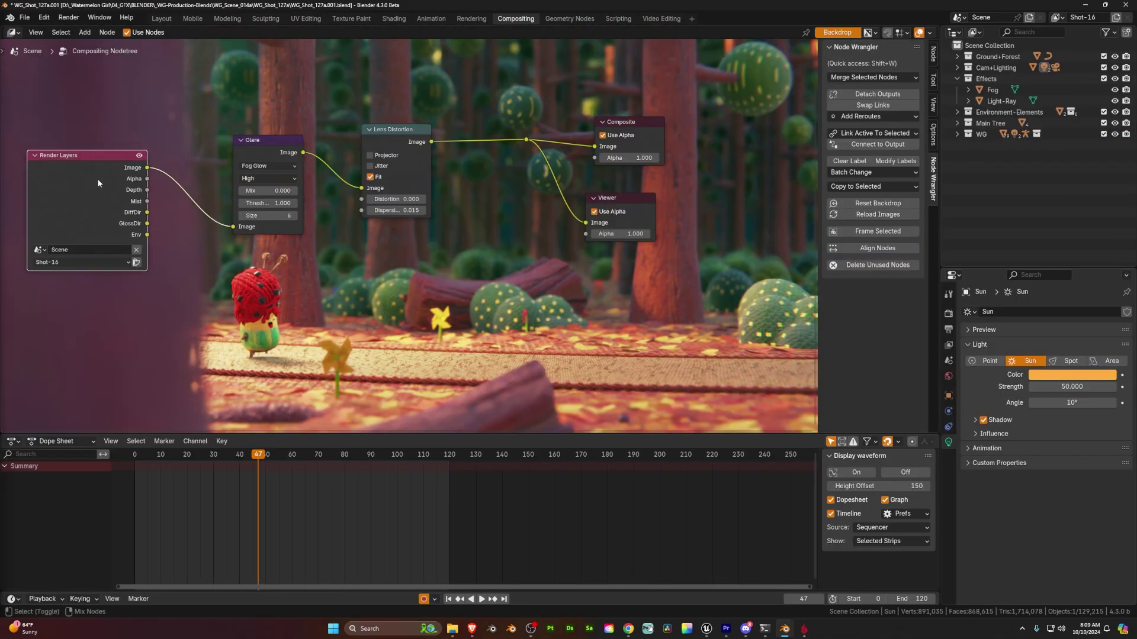
In Compositing, preview the Mist, direct diffuse and direct glossy passes through the Viewer
left_click(97, 179, "ctrl+shift")
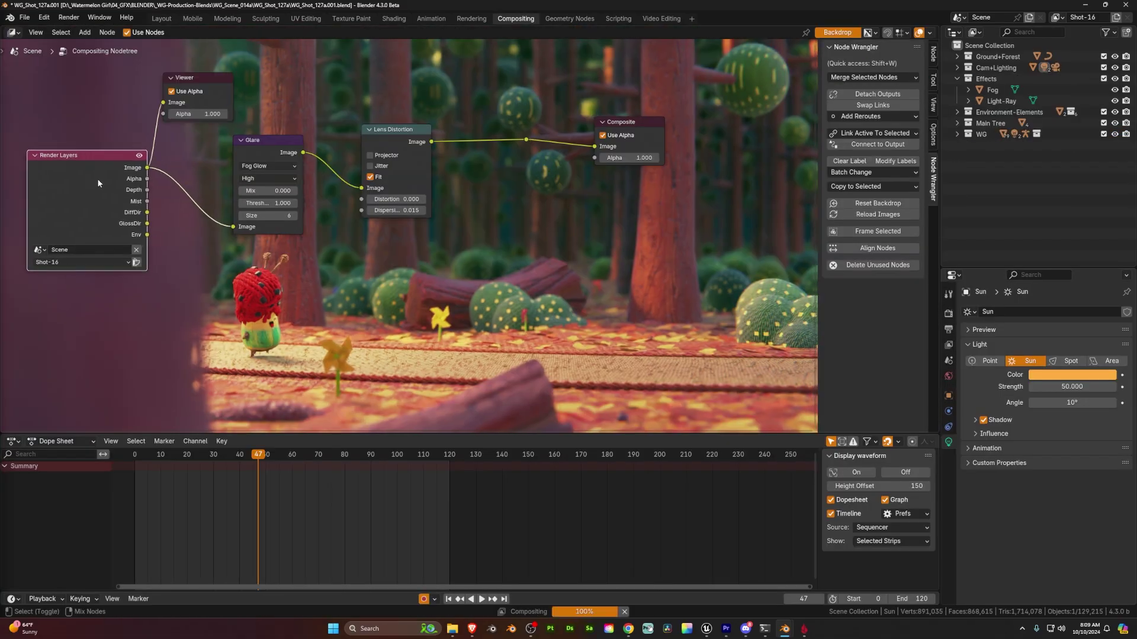
left_click(97, 184, "ctrl+shift")
left_click(97, 183, "ctrl+shift")
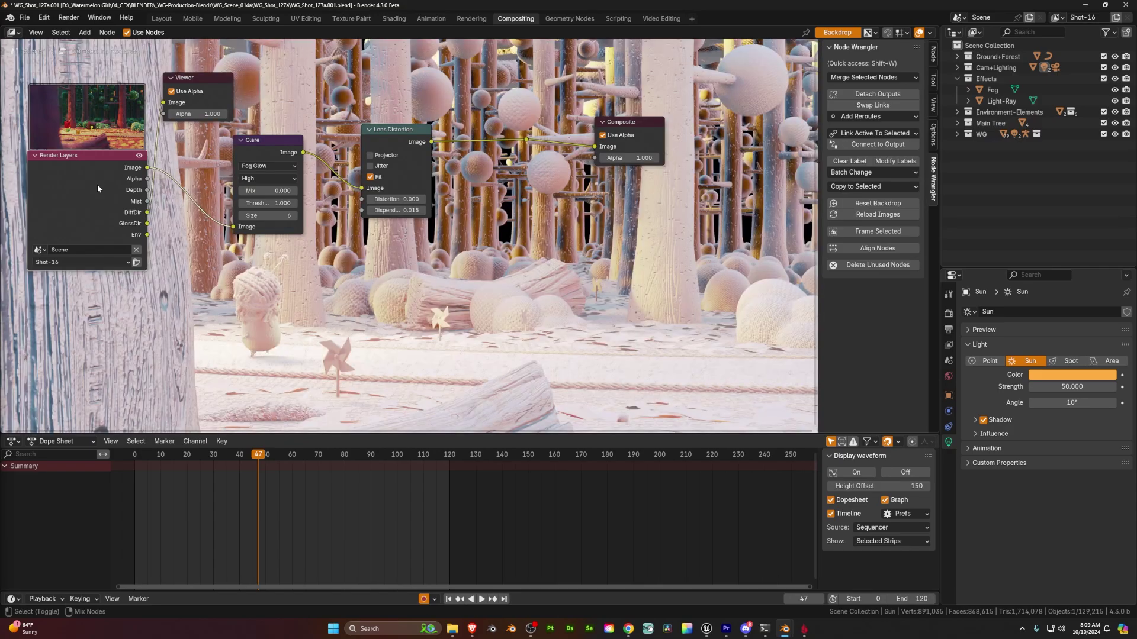
left_click(97, 183, "ctrl+shift")
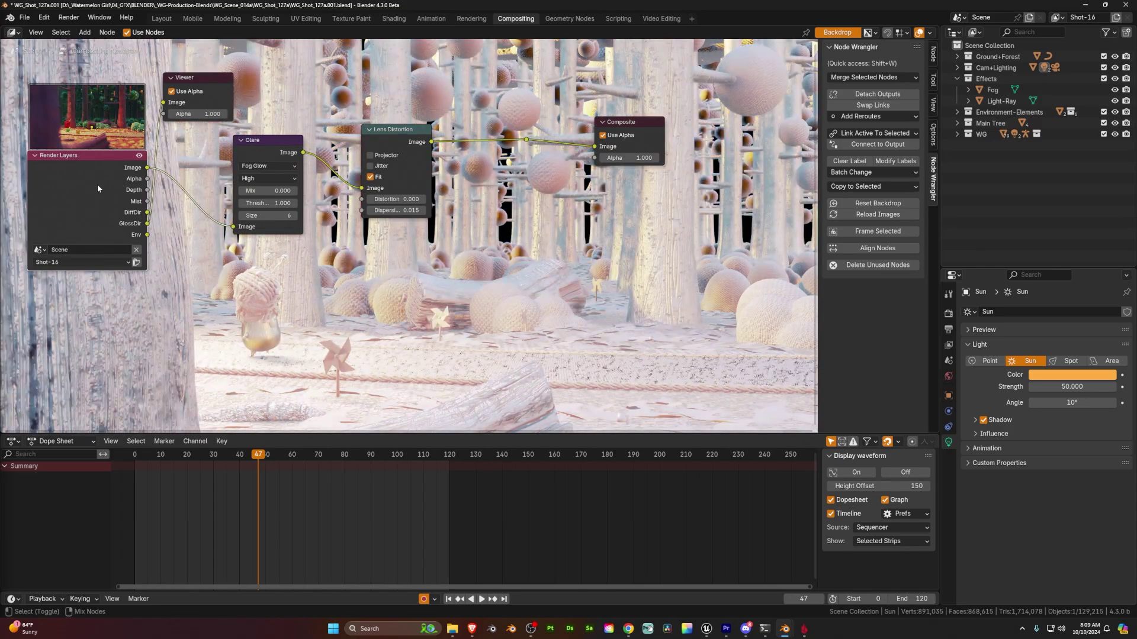
In Layout, set the viewport shading Compositor option to Camera
left_click(161, 18)
left_click(848, 32)
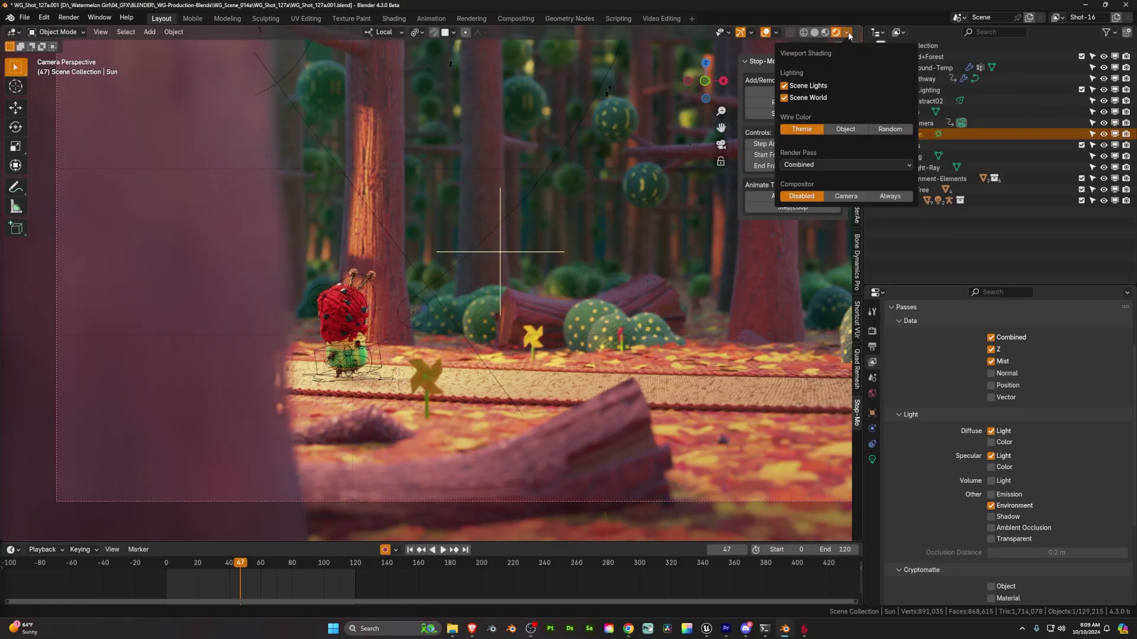
left_click(848, 200)
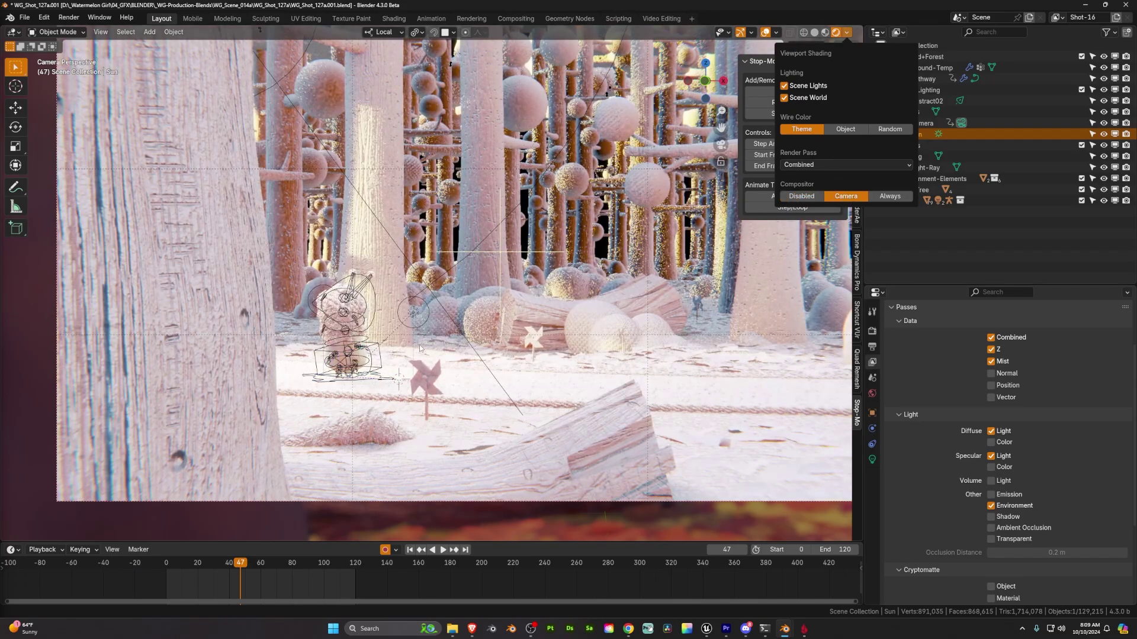